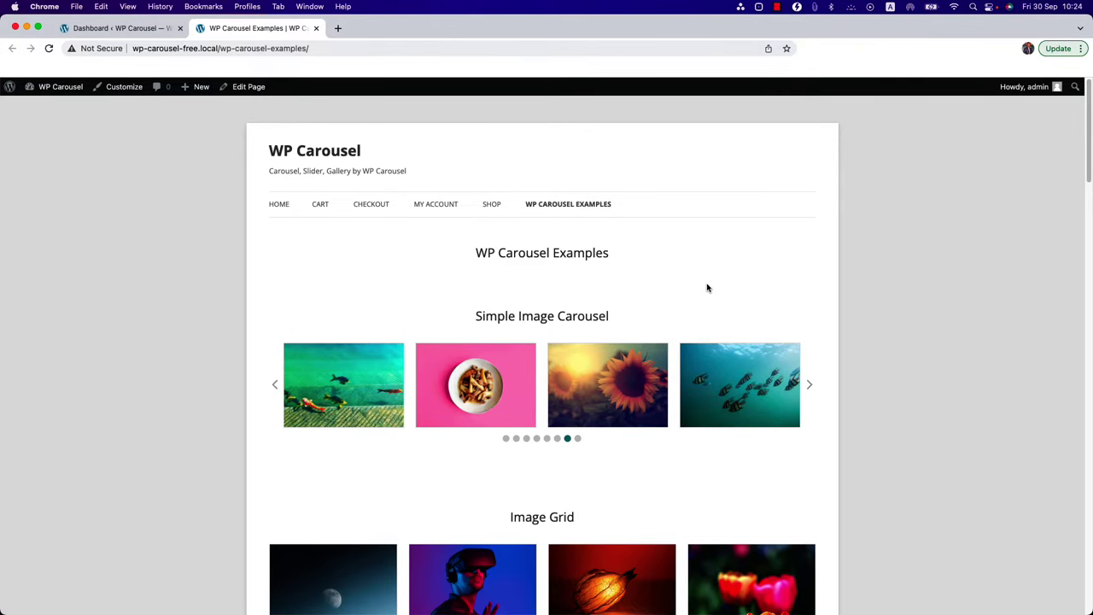
Examine the image, post and product carousels and grids on the WP Carousel Examples page.
scroll(595, 461, down, 7)
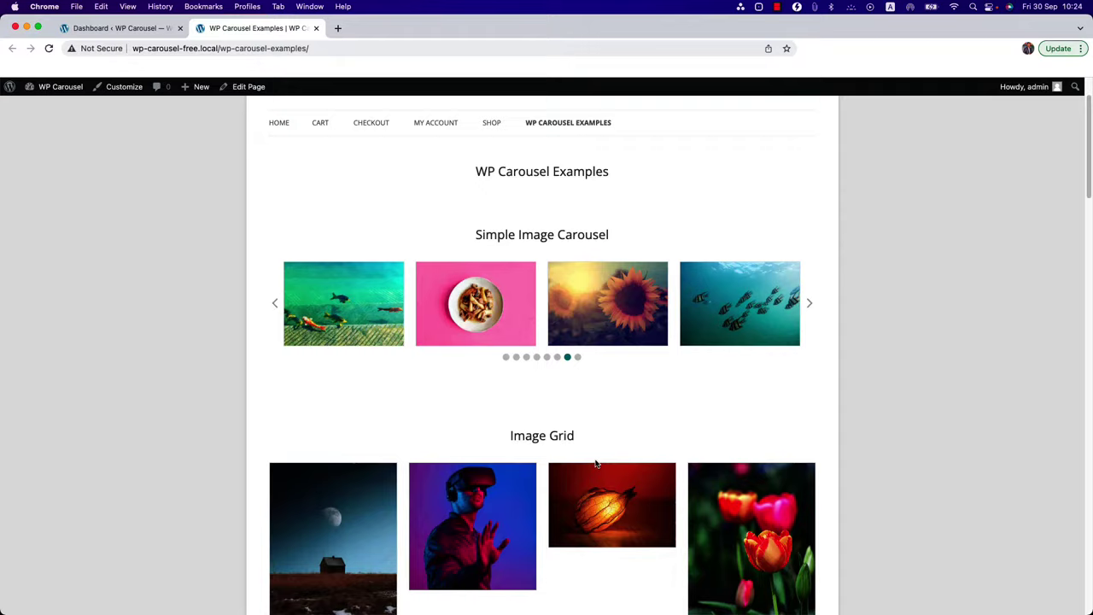
scroll(595, 463, down, 15)
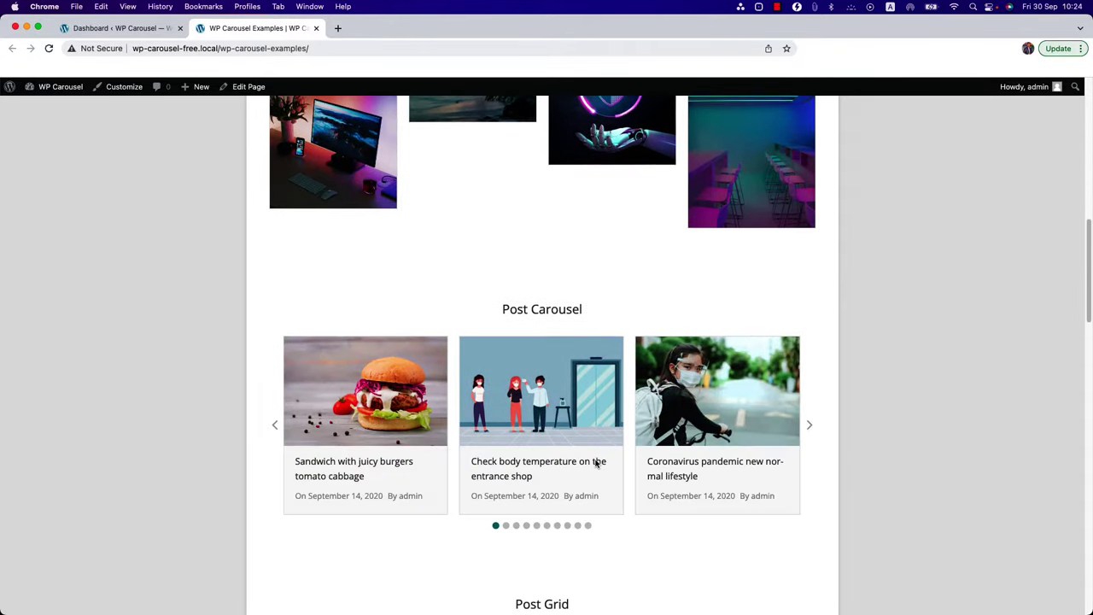
scroll(595, 463, down, 20)
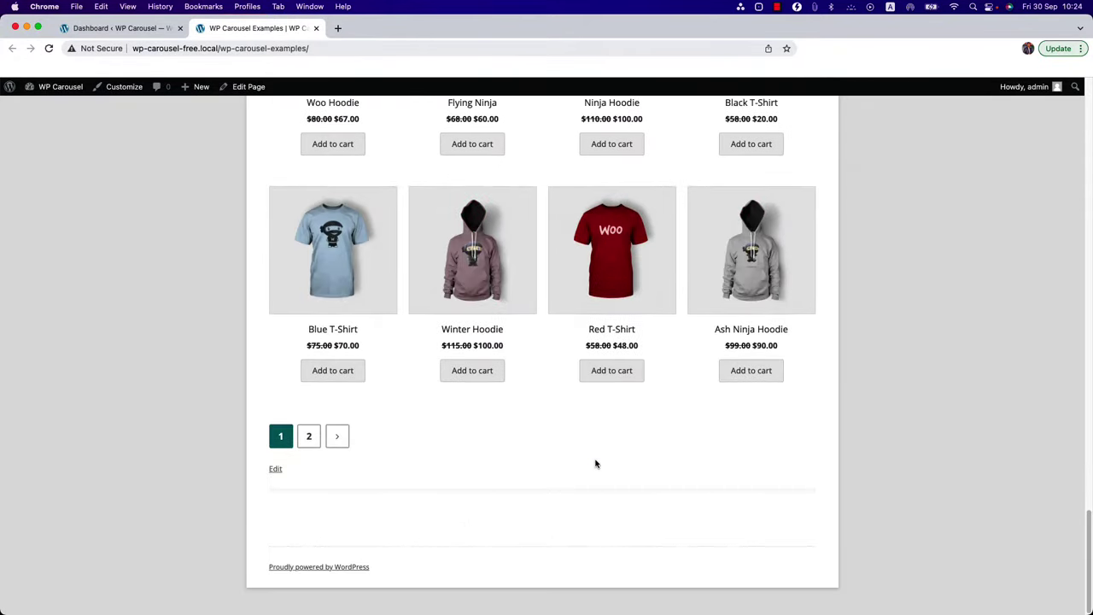
Add a new carousel from the WordPress dashboard's WP Carousel section and title it "Test Show".
click(145, 35)
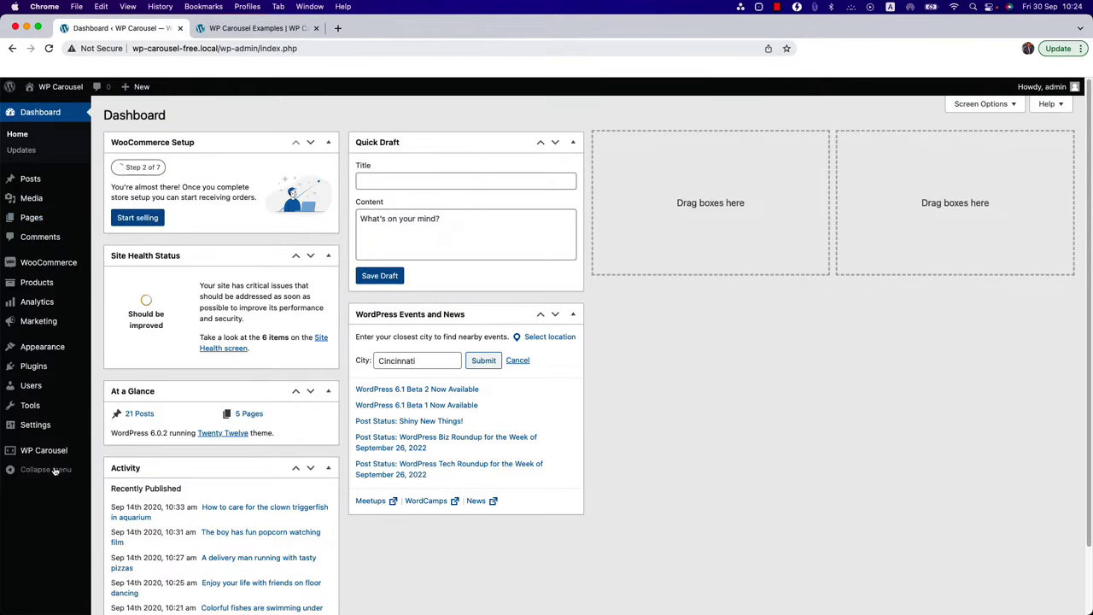
mouse_move(37, 452)
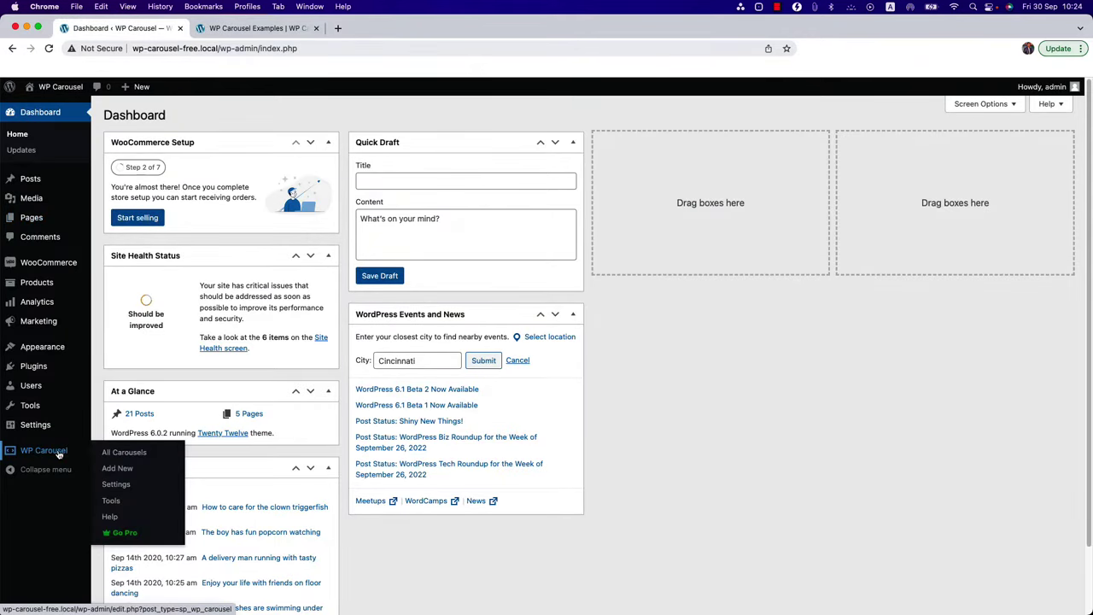
click(58, 454)
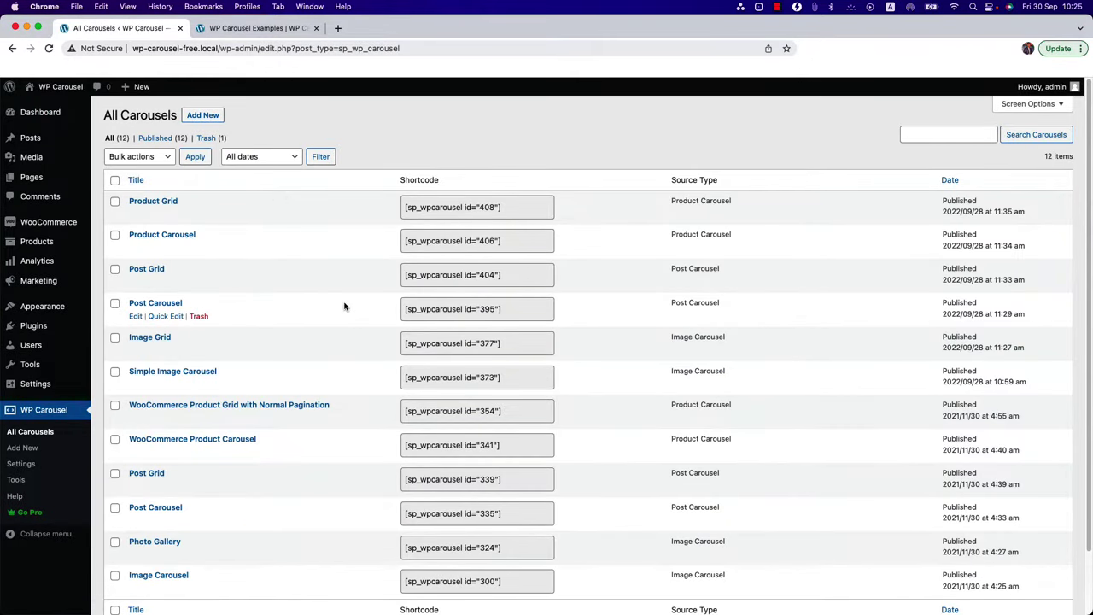
click(203, 118)
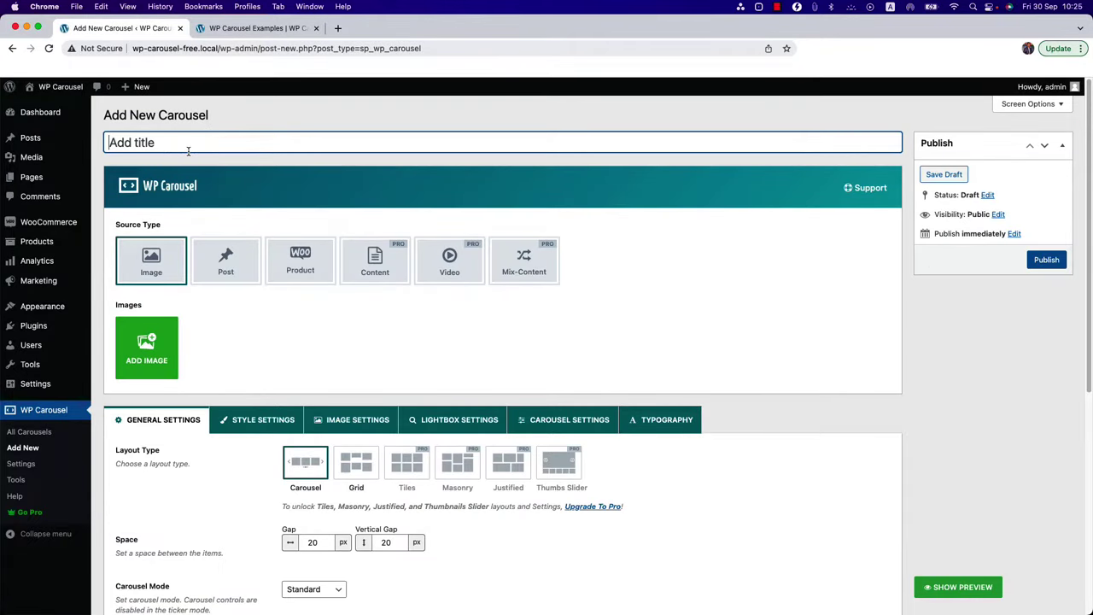
text(Test Show)
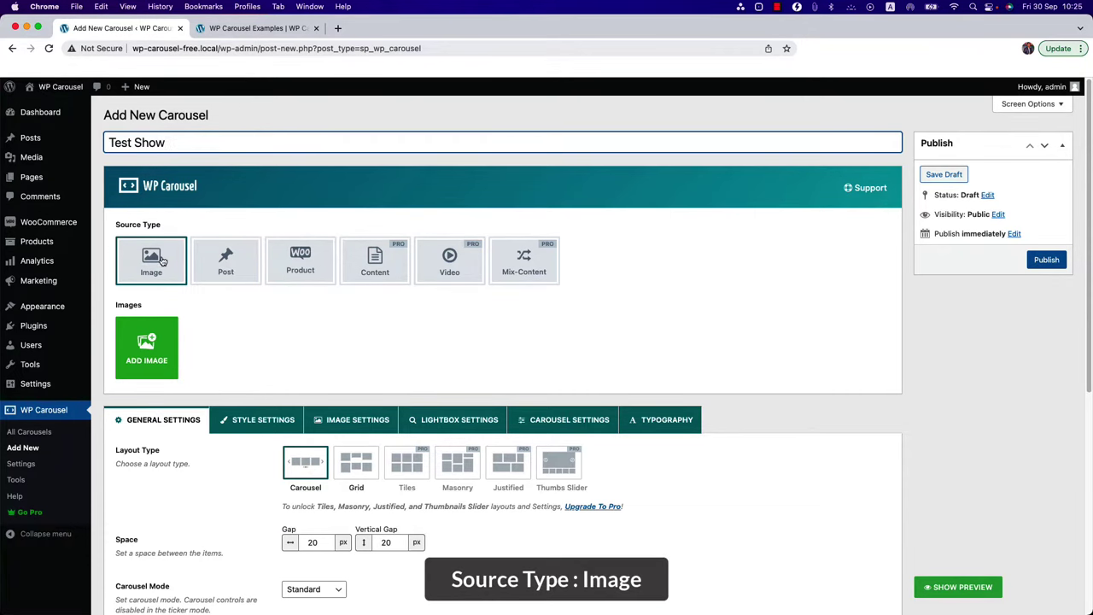
Create a gallery from the six Media Library images showing the desk, fish, bedroom, drone, marshmallows and wind turbines.
click(157, 363)
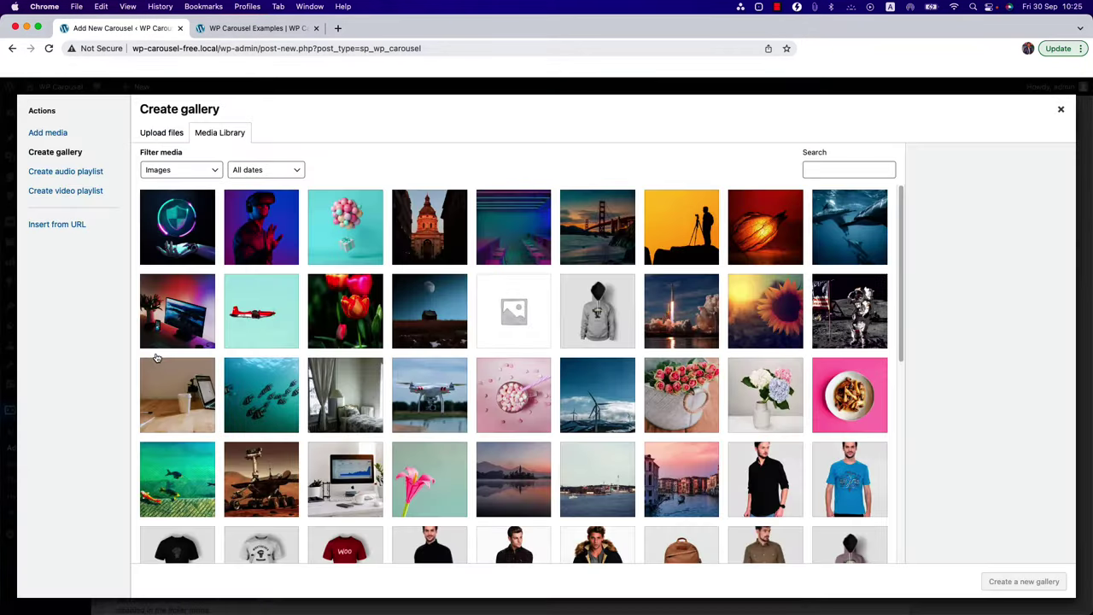
click(178, 394)
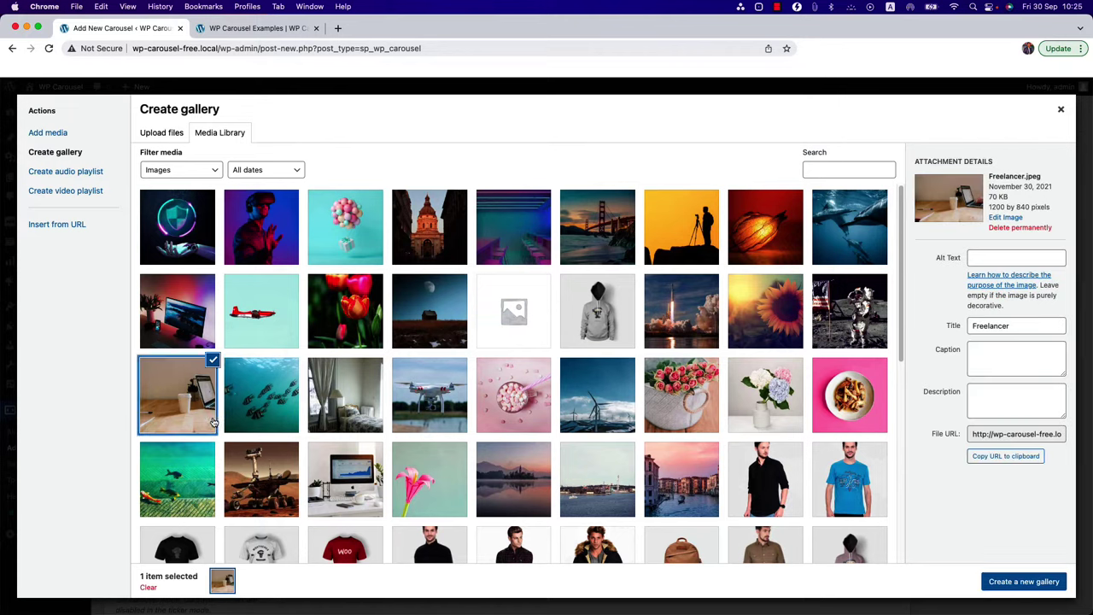
click(261, 394)
click(345, 395)
click(429, 394)
click(513, 395)
click(581, 410)
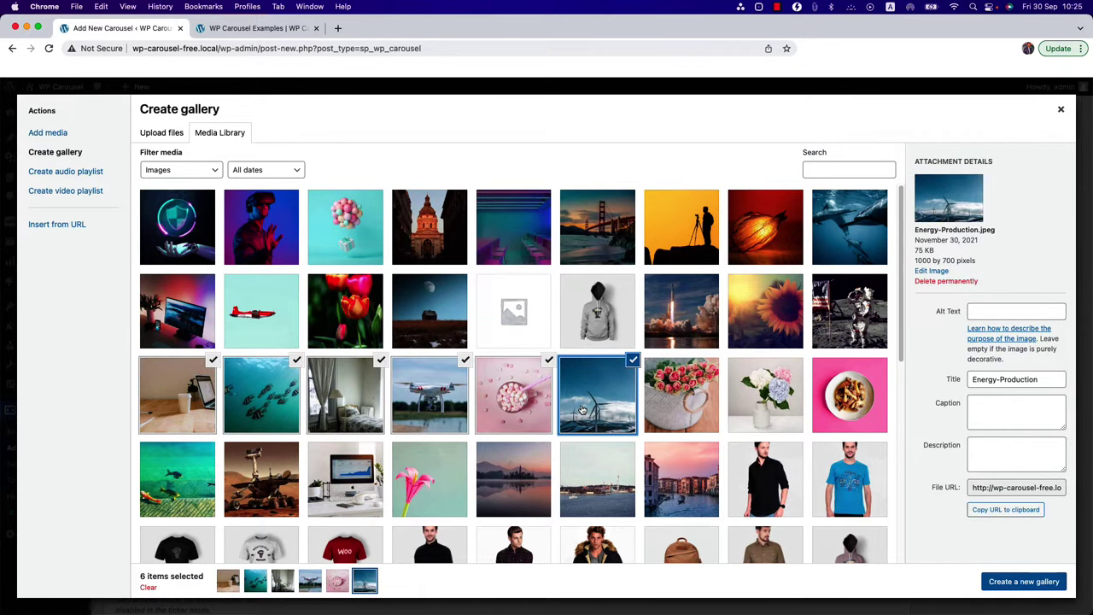
click(1029, 587)
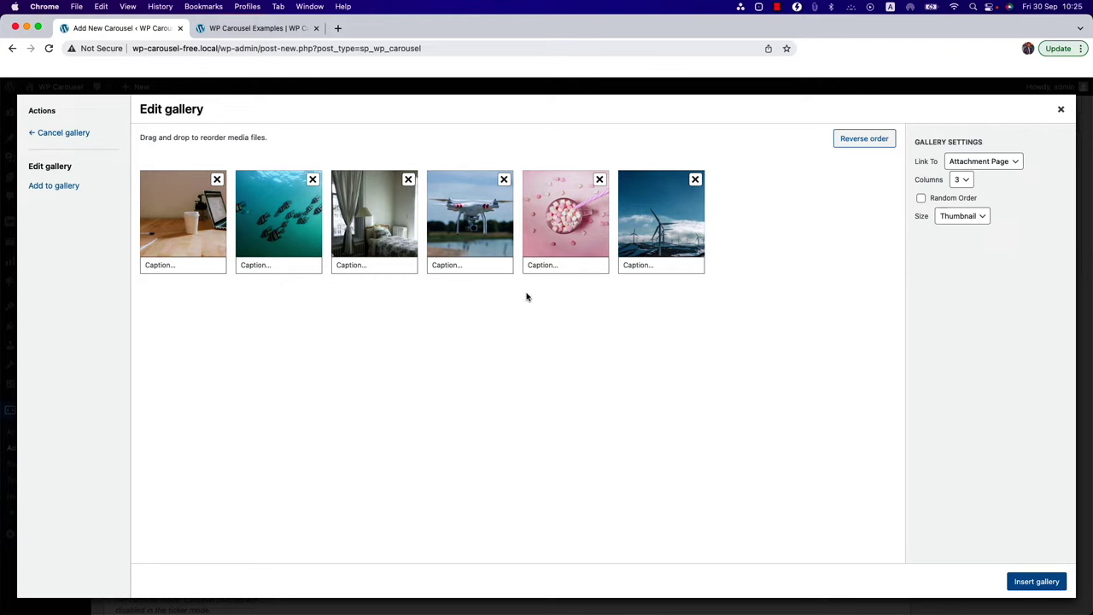
Swap the positions of the wind turbine and bedroom images and insert the gallery into the carousel.
drag(640, 221, 367, 220)
drag(444, 220, 634, 225)
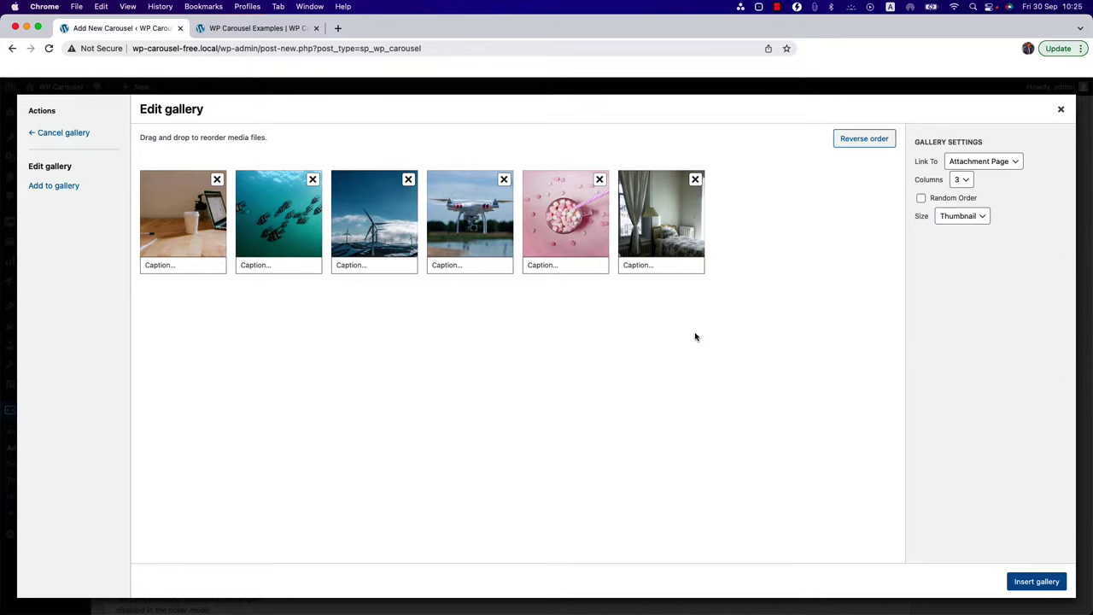
click(1029, 585)
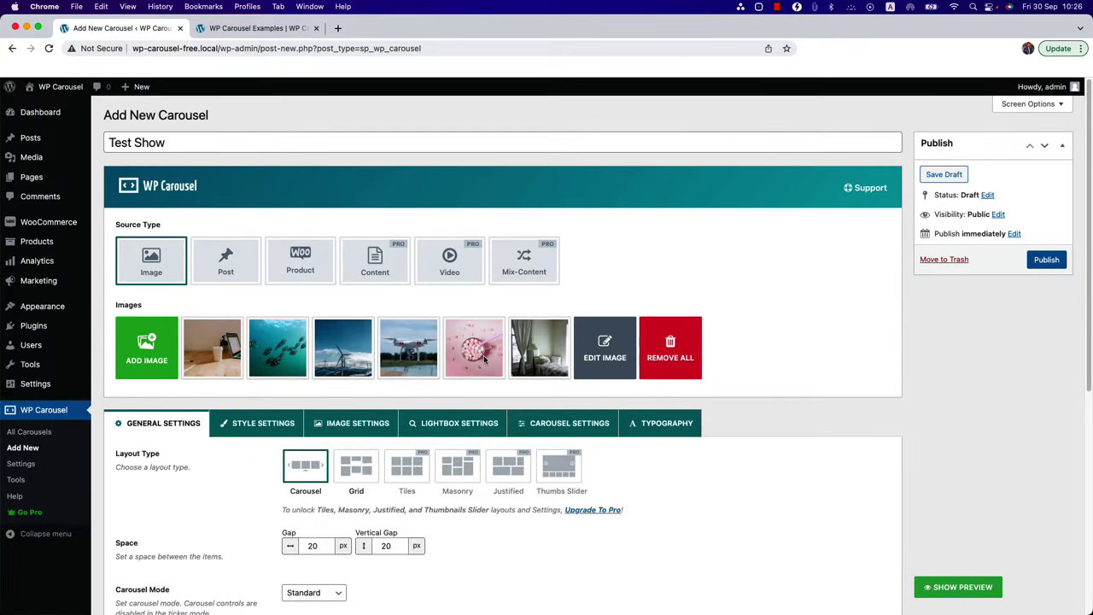
Look at the source options offered for the Post and Product source types.
click(237, 272)
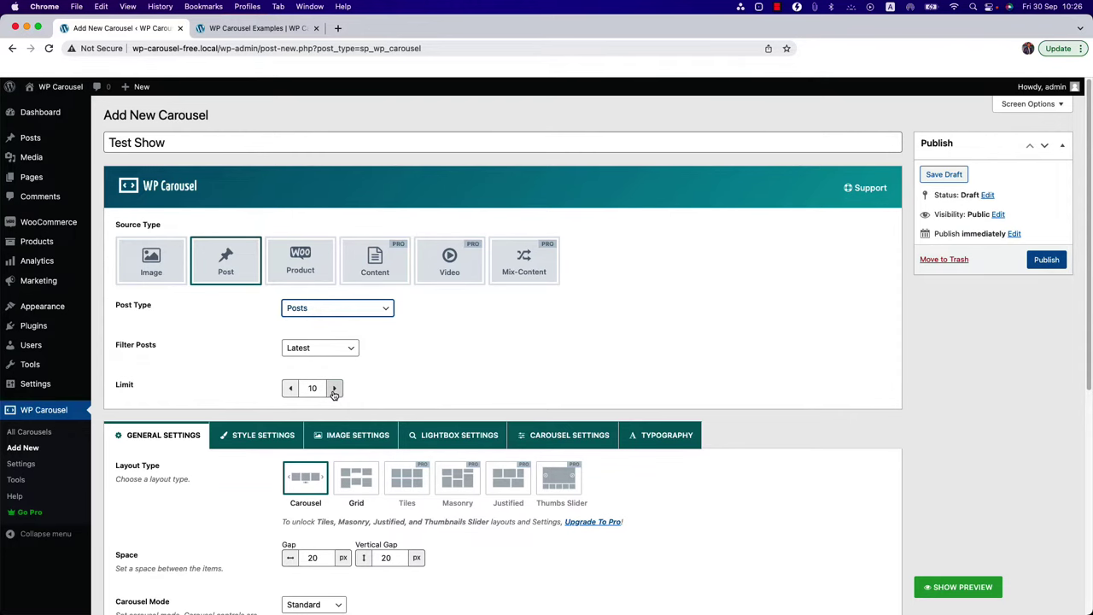
click(301, 271)
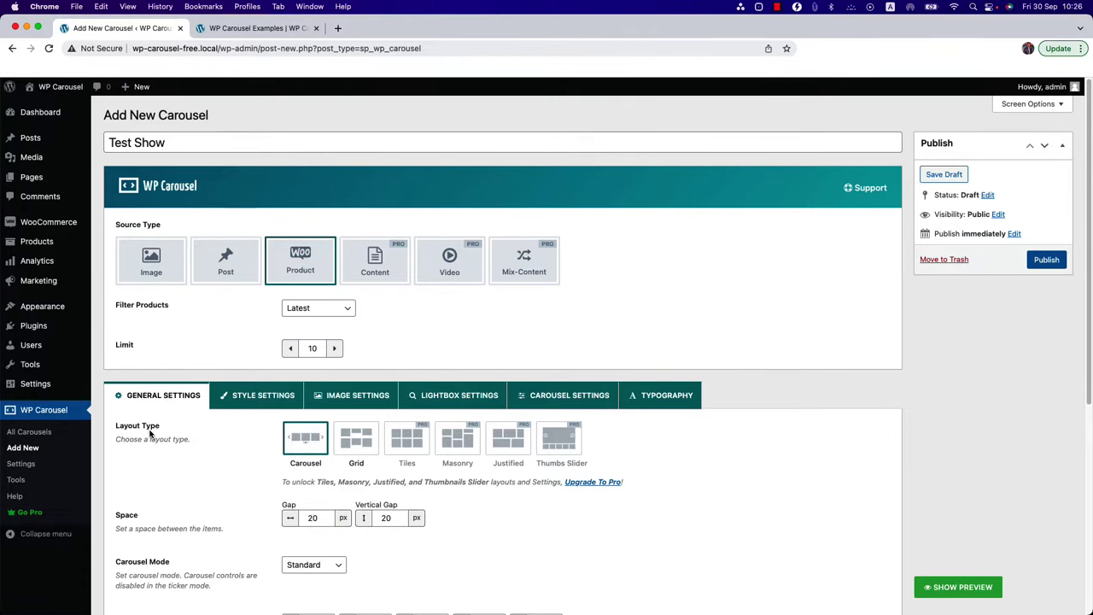
Set the number of columns for the largest screen size to 4 in the general settings.
scroll(345, 445, down, 2)
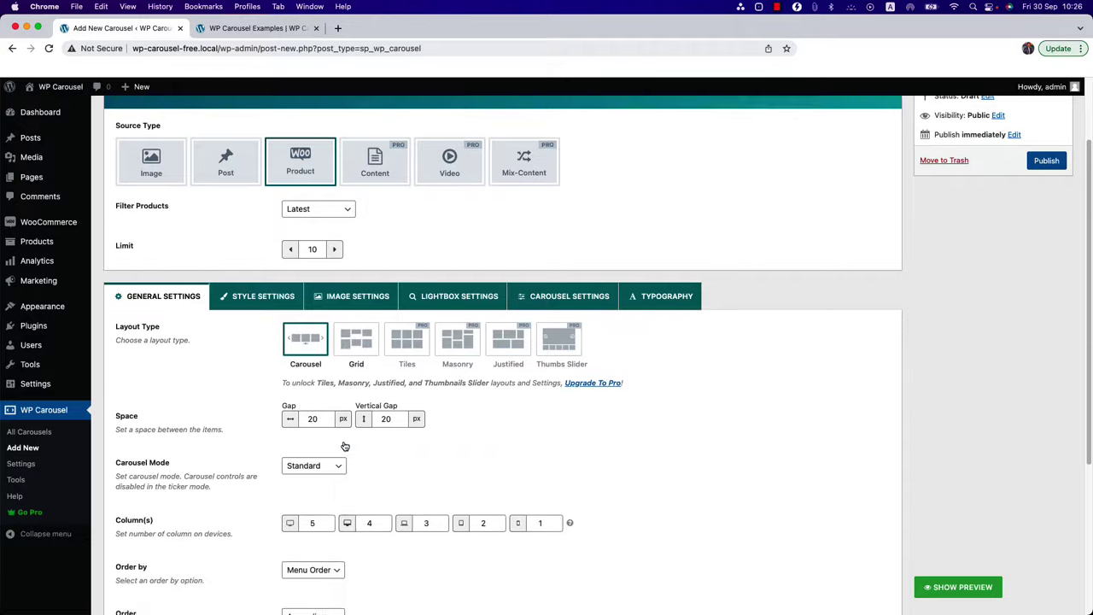
scroll(345, 446, down, 2)
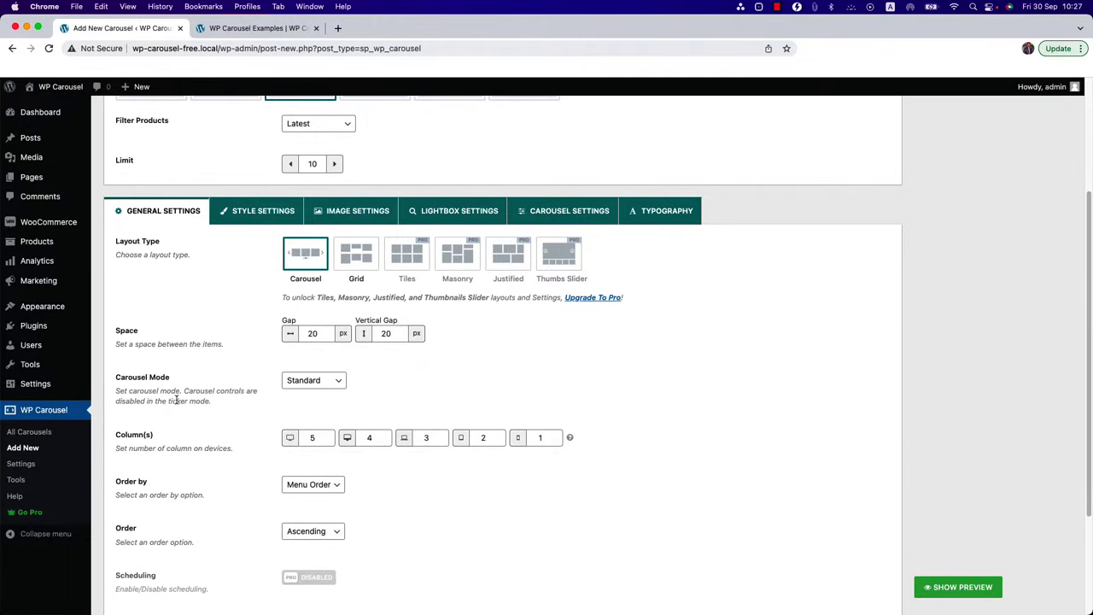
scroll(176, 401, down, 1)
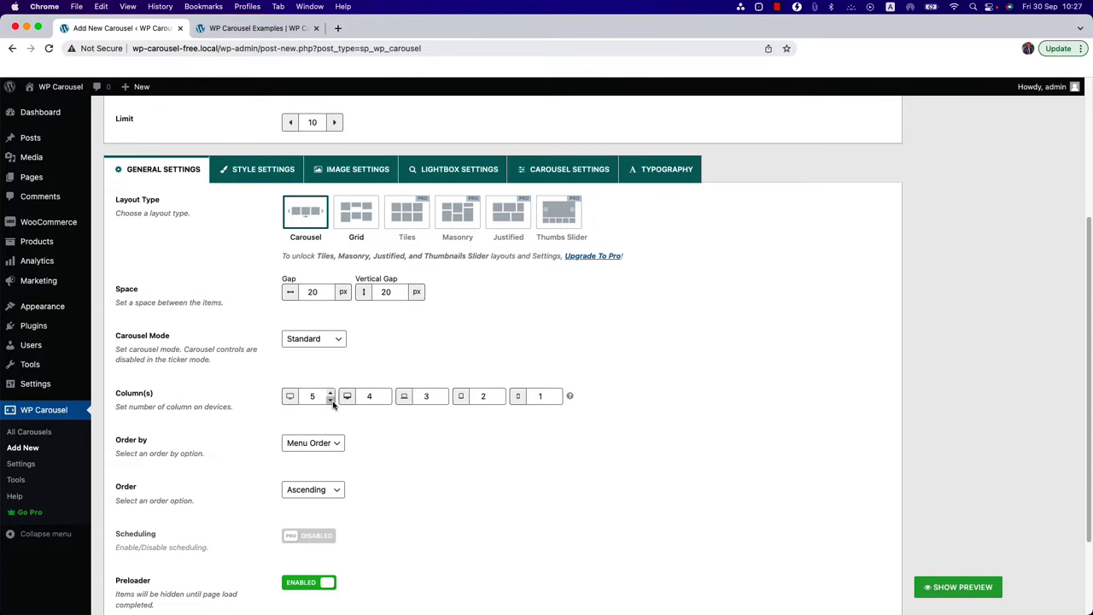
click(331, 400)
scroll(264, 487, down, 3)
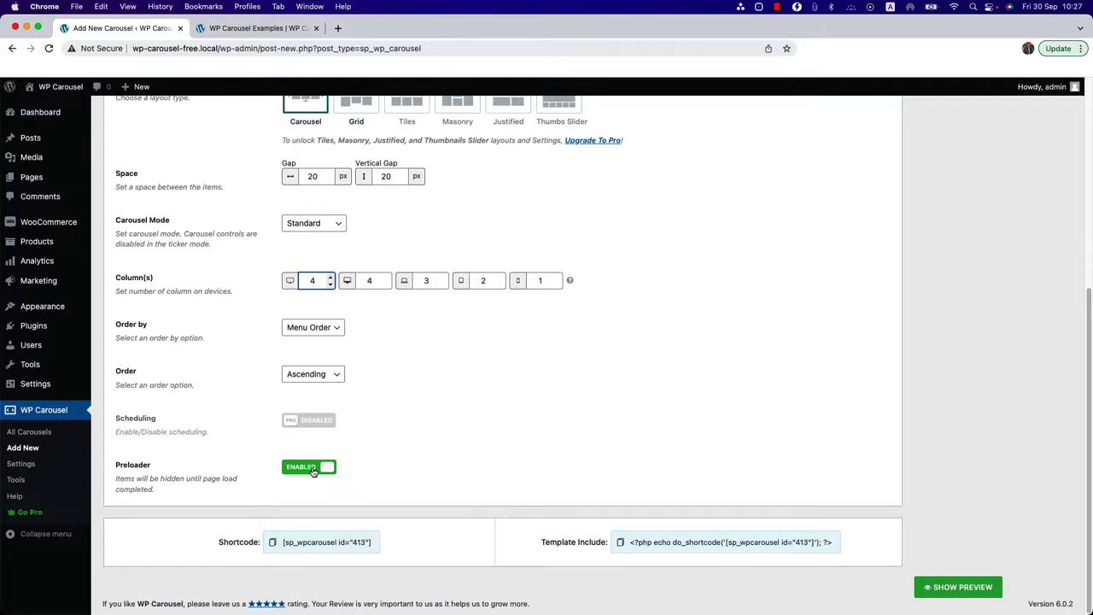
Set the source type back to Image and review the style settings, including content position and slide border.
scroll(307, 468, up, 10)
click(132, 268)
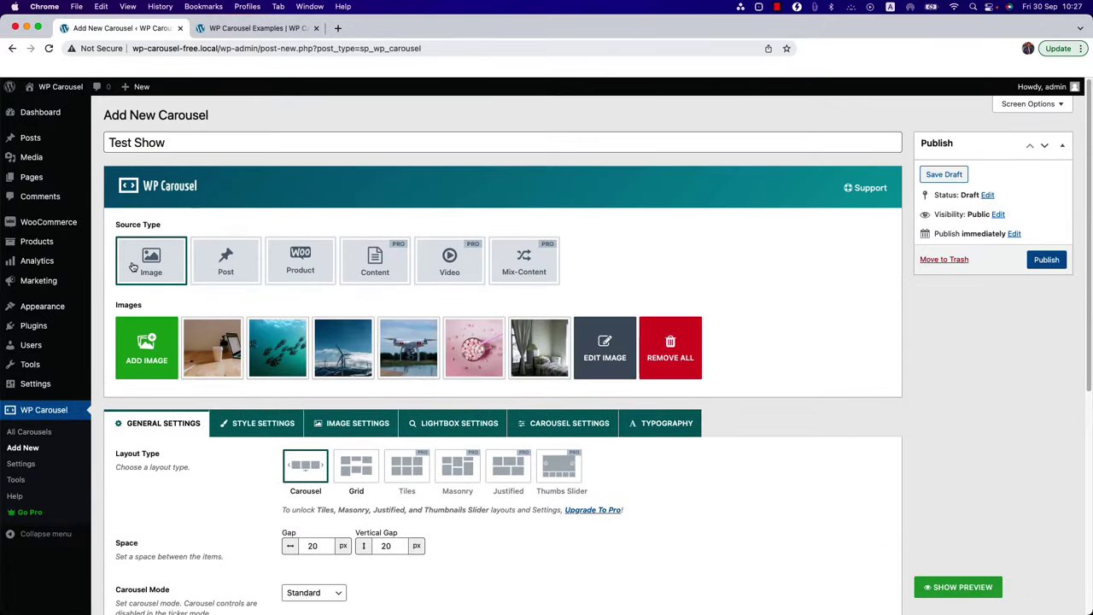
click(277, 434)
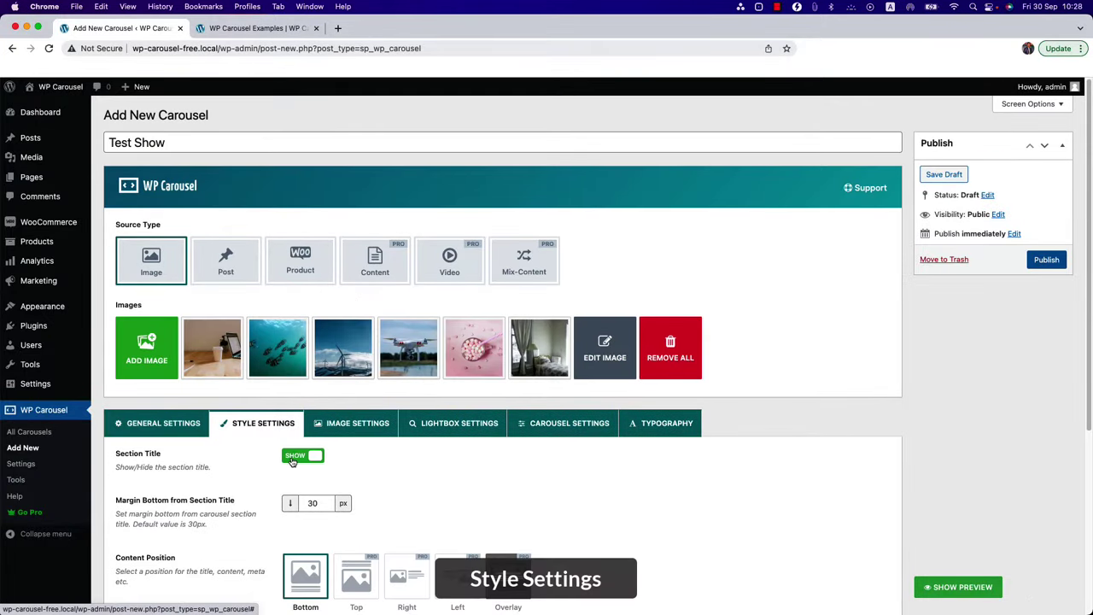
scroll(293, 461, down, 1)
scroll(304, 442, down, 2)
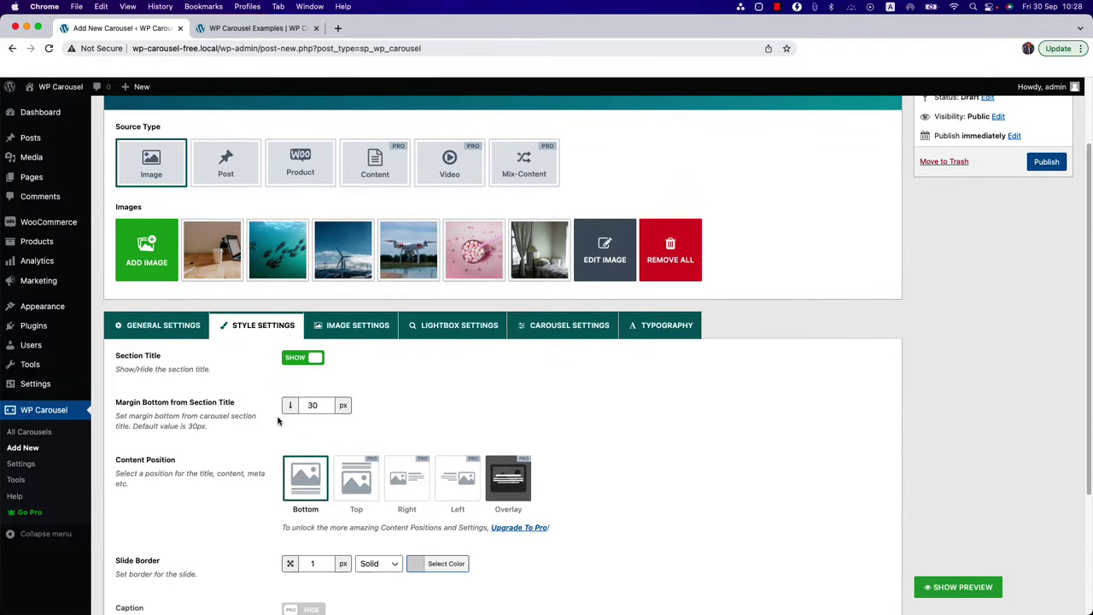
scroll(280, 421, down, 3)
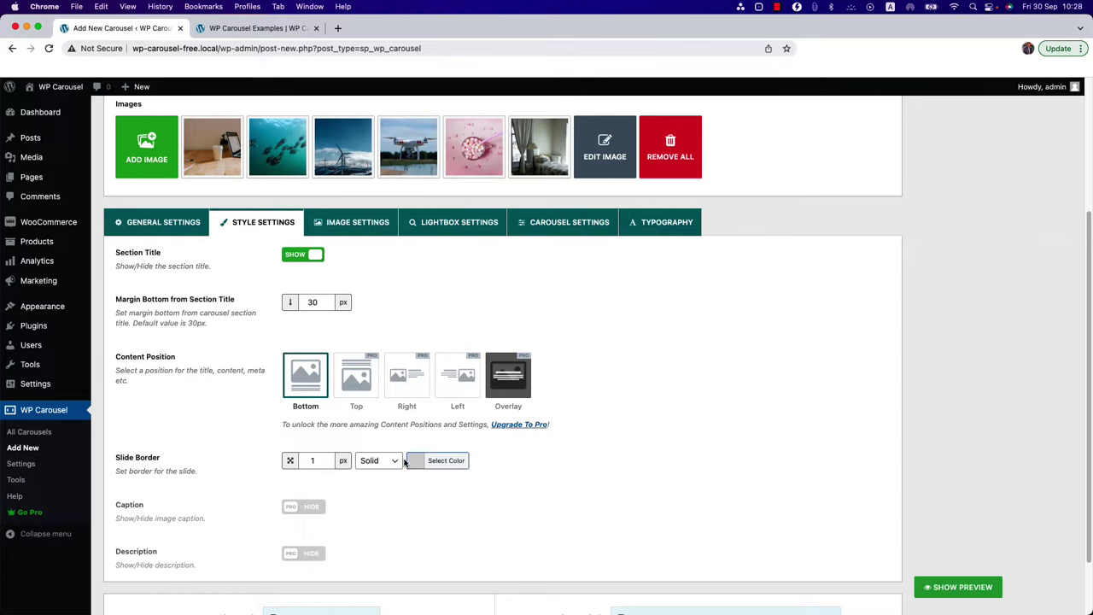
Review the image settings and the available image sizes, keeping the original uploaded image size.
click(364, 229)
click(340, 256)
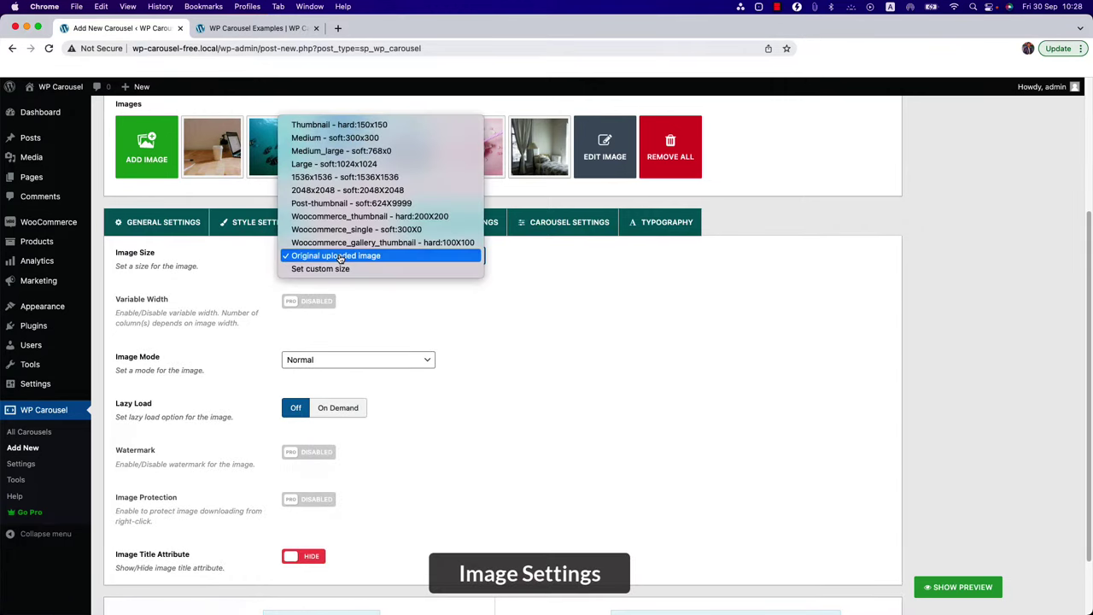
click(404, 305)
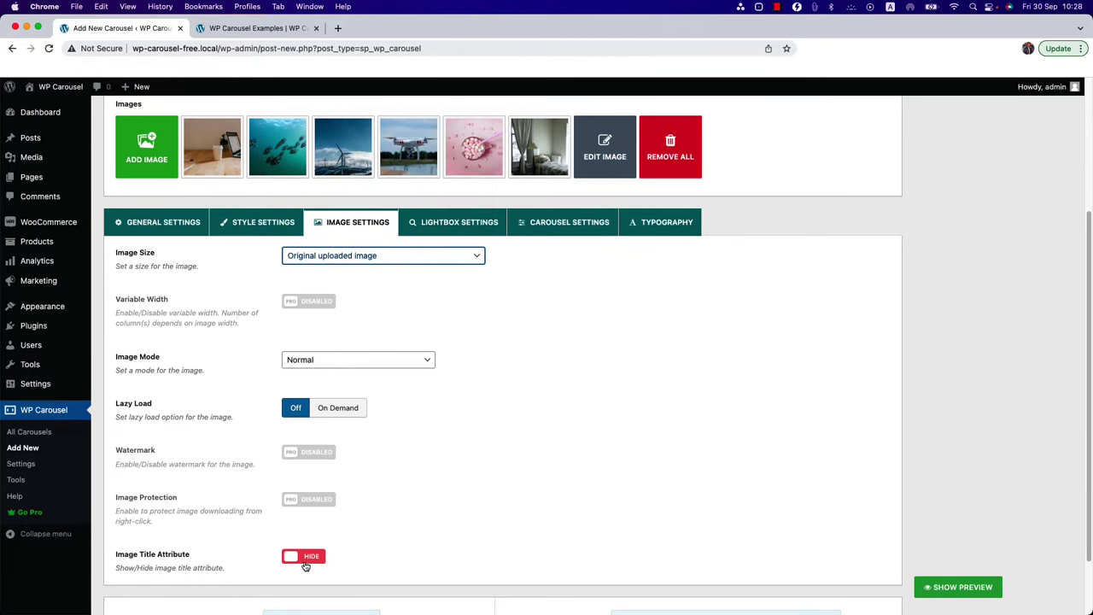
Review the carousel settings, from orientation and autoplay down to navigation, pagination and miscellaneous options.
click(531, 225)
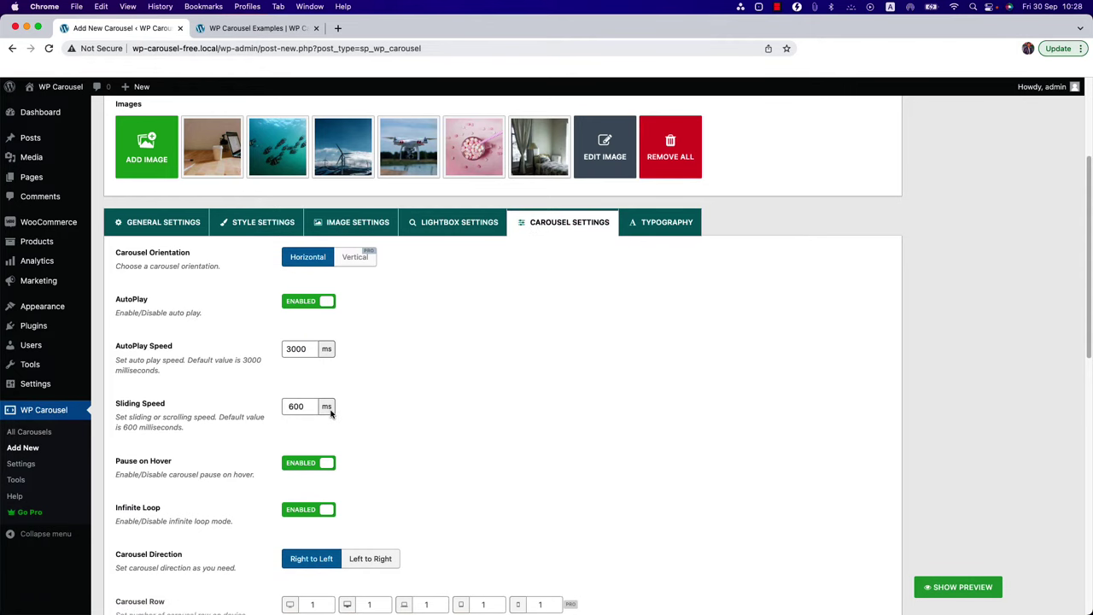
scroll(315, 481, down, 2)
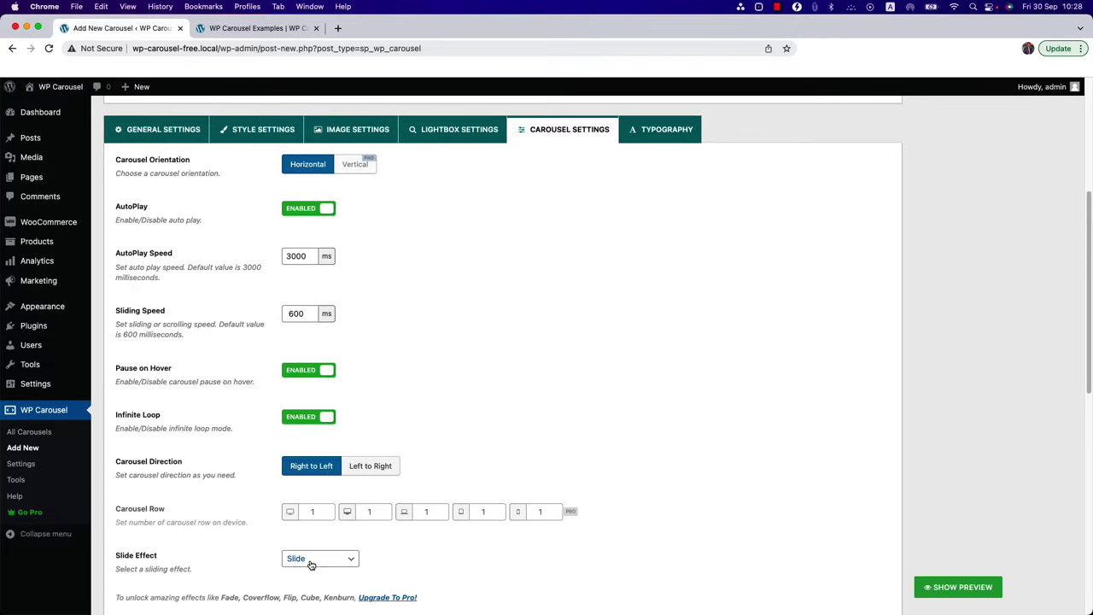
scroll(311, 564, down, 8)
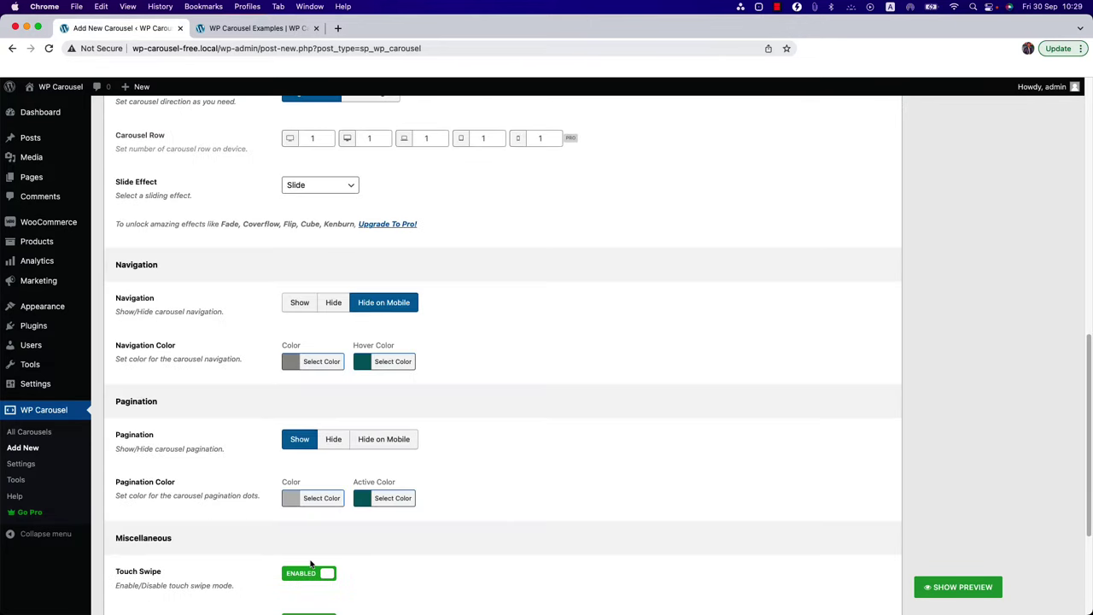
Show the live preview of the image carousel and advance it by three slides.
click(948, 588)
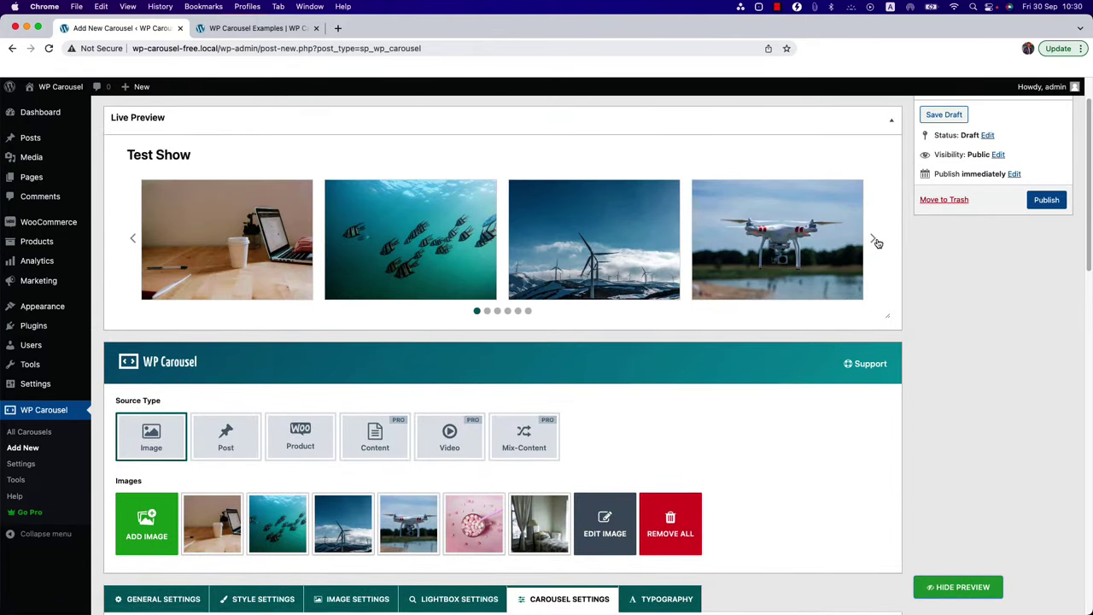
click(872, 241)
click(873, 241)
click(874, 240)
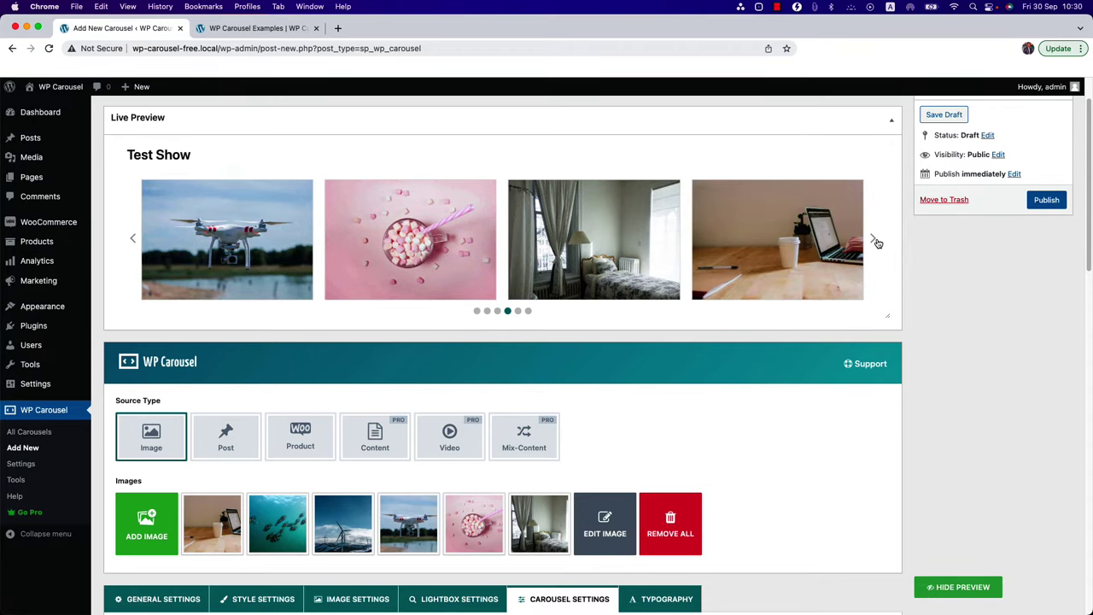
Switch the carousel's source type to Post and review its style settings down to the date and author options.
click(224, 446)
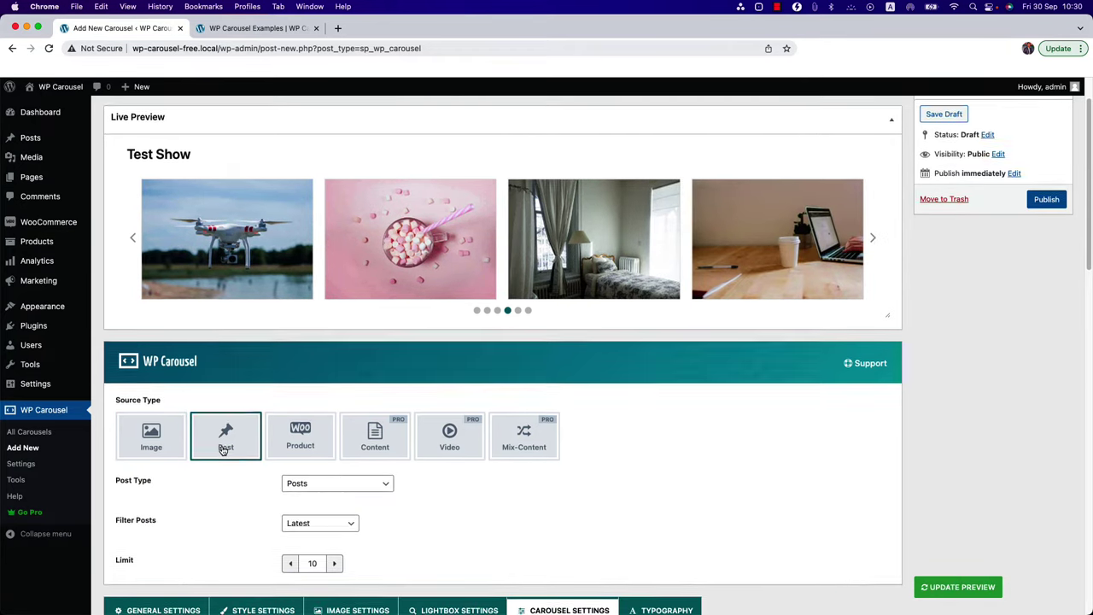
scroll(223, 449, down, 5)
scroll(222, 450, up, 2)
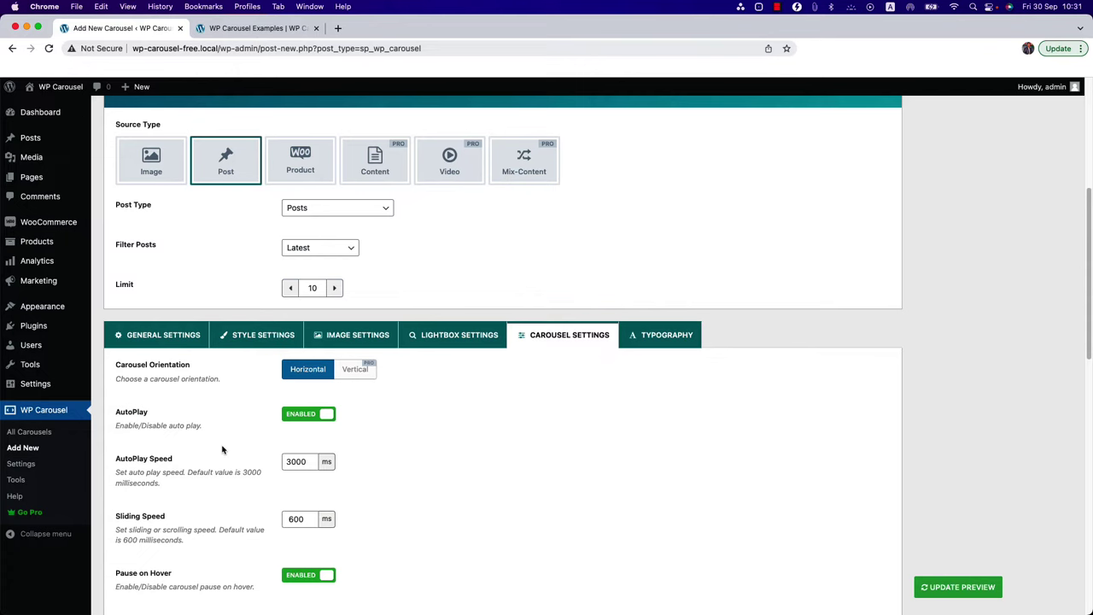
click(254, 343)
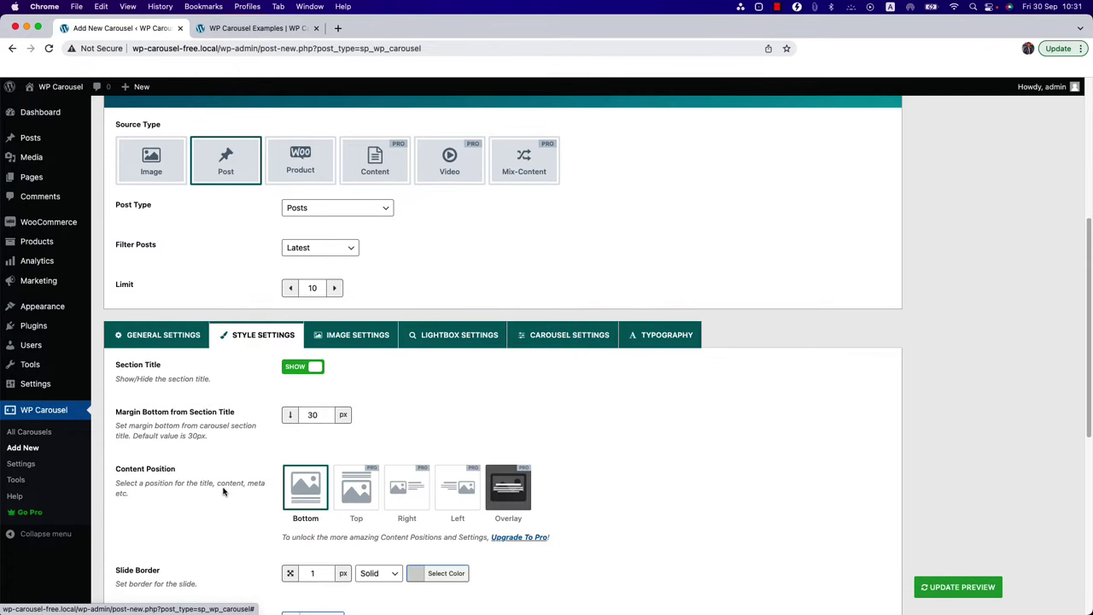
scroll(223, 491, down, 8)
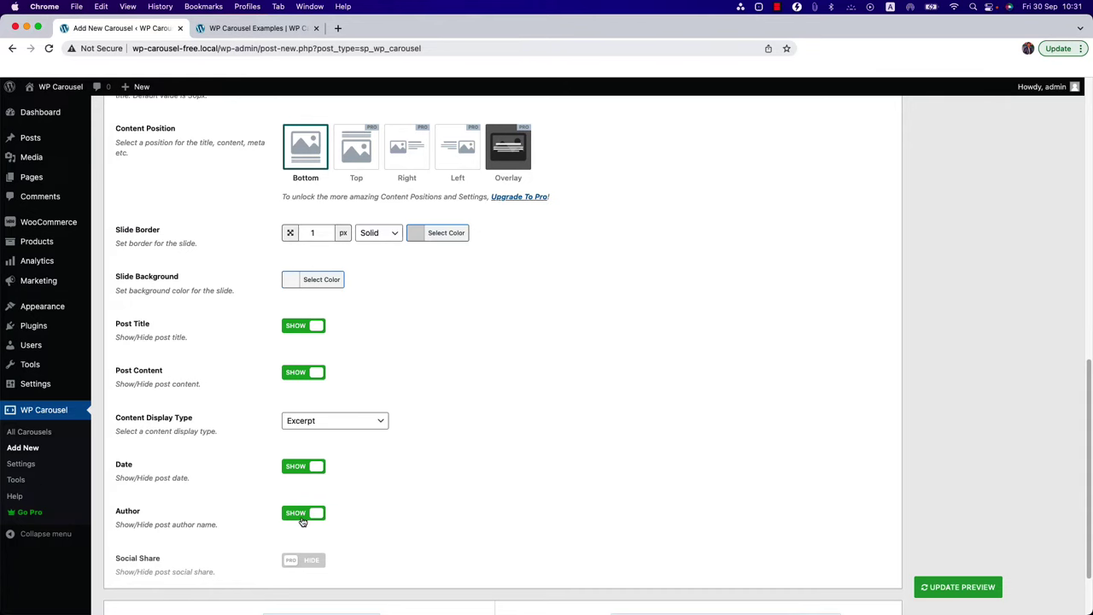
Update the live preview for the post carousel and advance it by two slides.
click(959, 589)
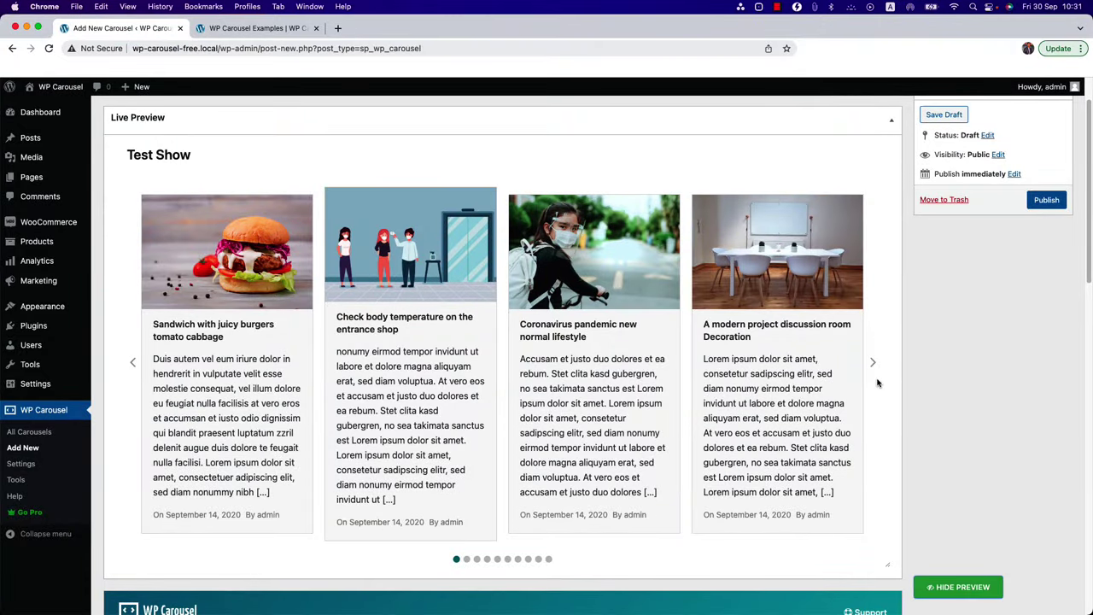
click(872, 365)
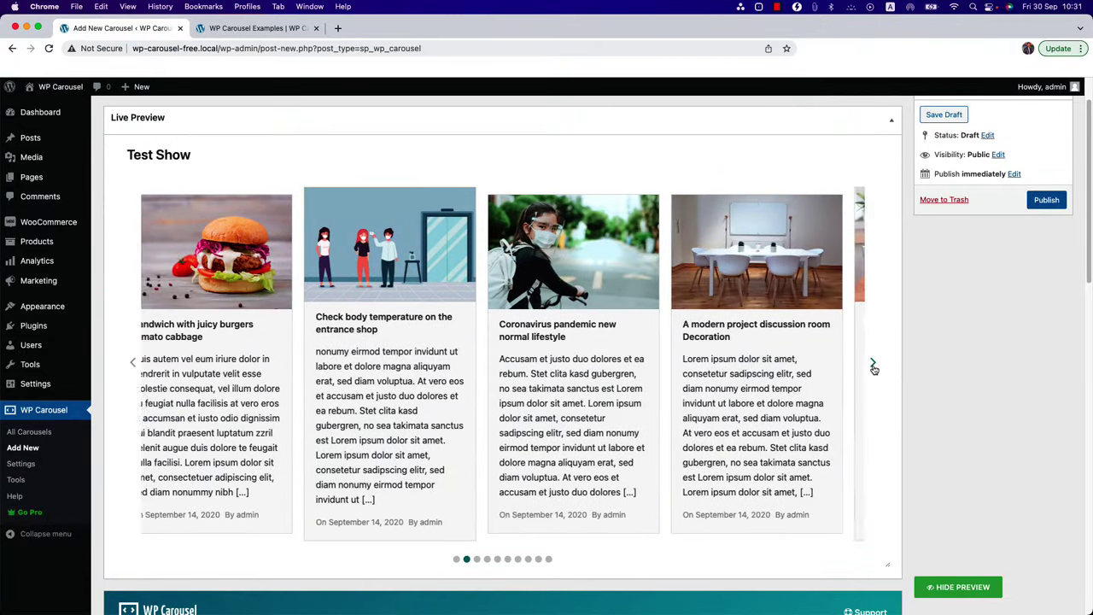
click(872, 364)
Hide the post content in the carousel's style settings and refresh the live preview.
scroll(378, 547, down, 15)
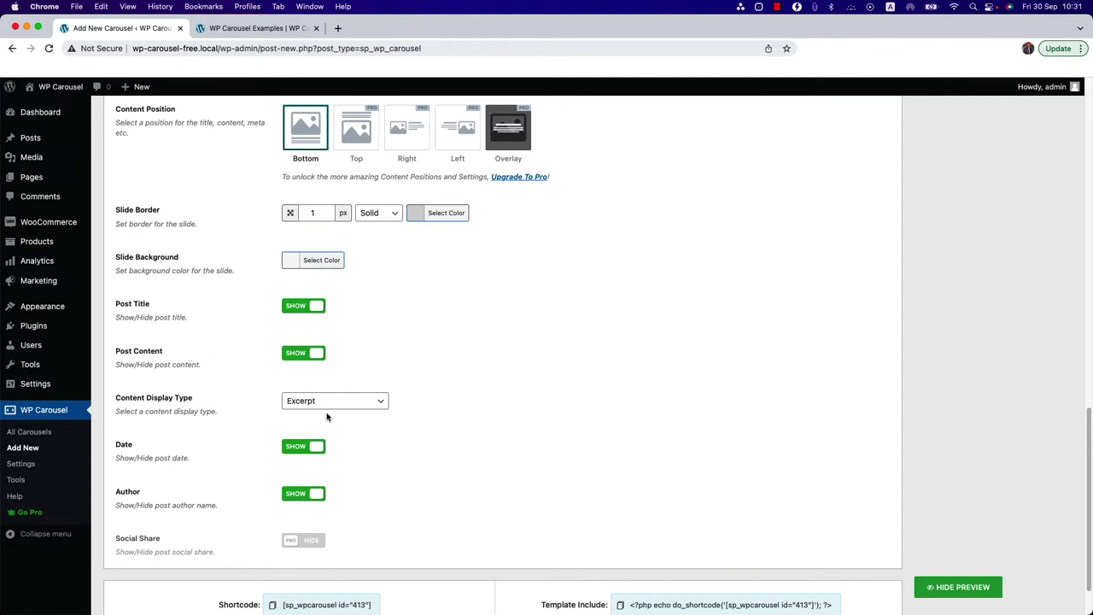
click(309, 354)
click(961, 597)
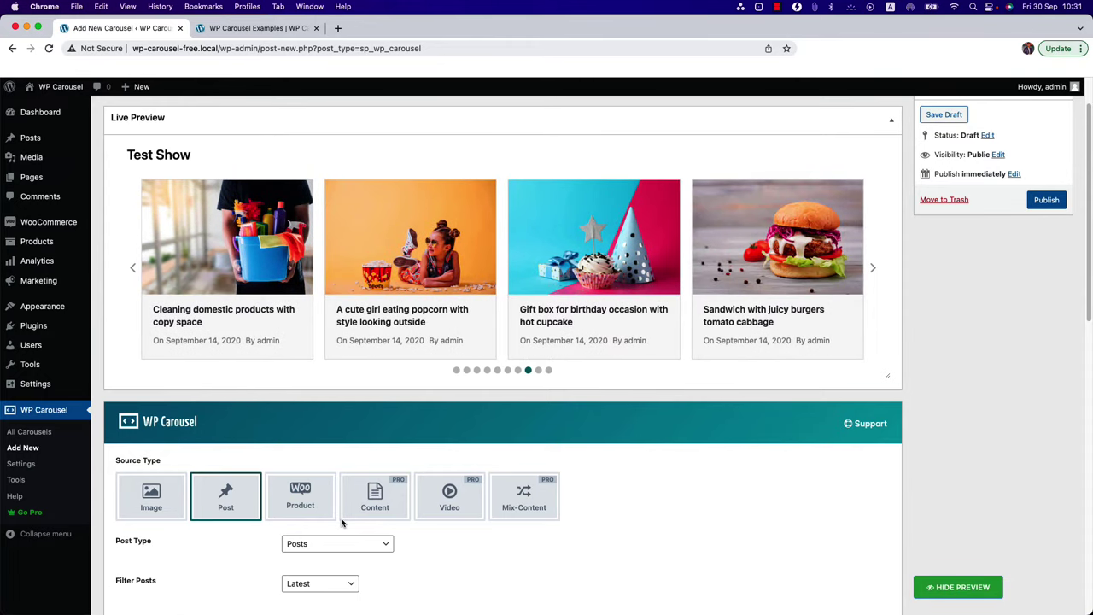
Switch the source type to Product, review the product display options in the style settings, and update the live preview.
scroll(341, 522, down, 5)
click(294, 128)
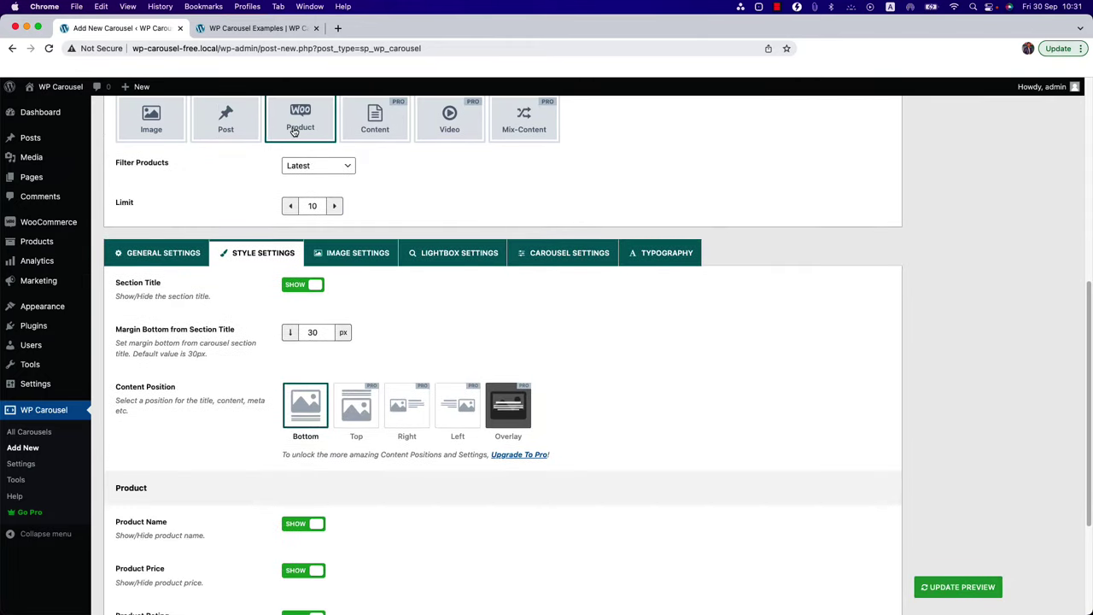
scroll(287, 420, down, 3)
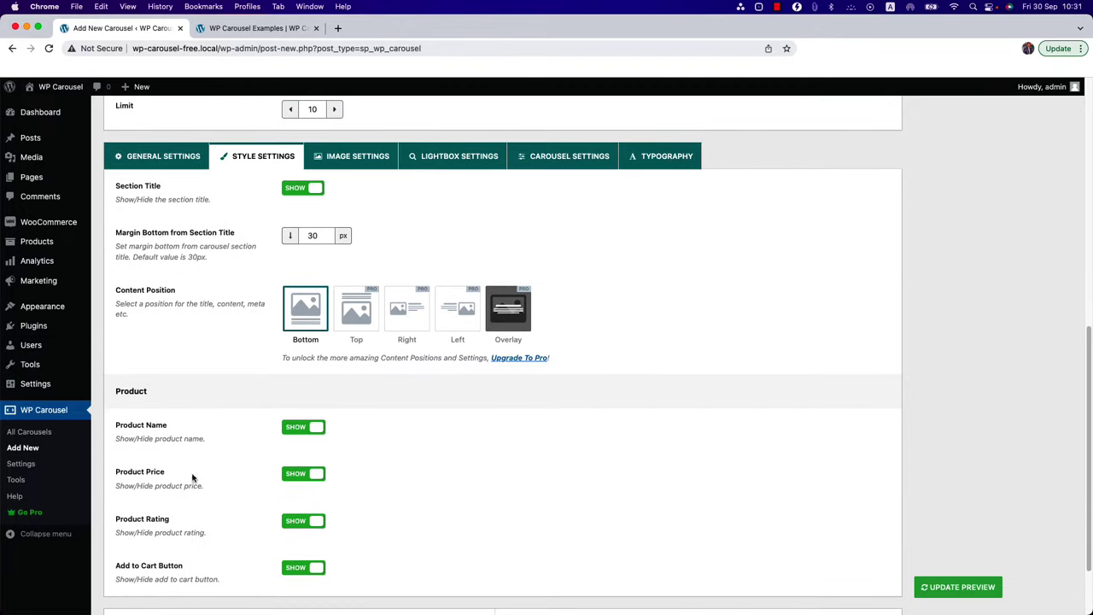
scroll(262, 519, down, 2)
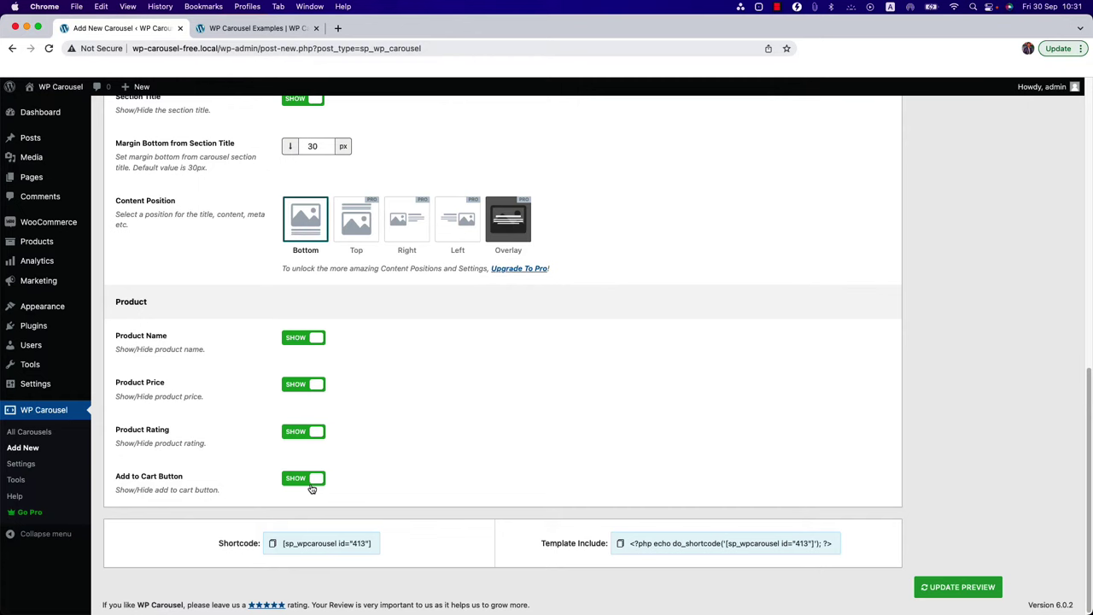
click(953, 596)
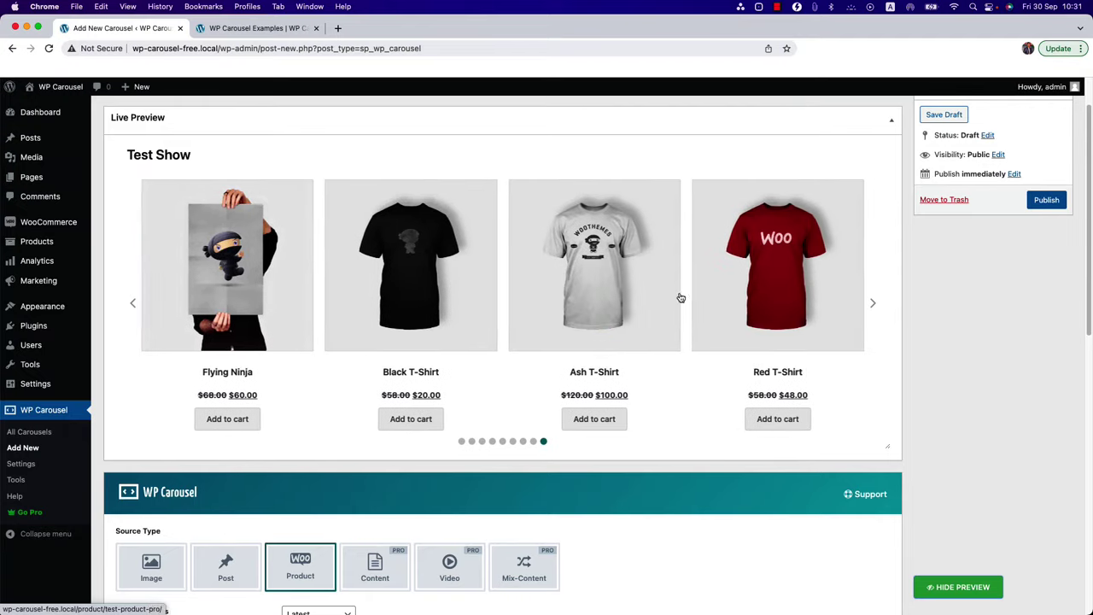
Change the product carousel's layout type to Grid and look through the grid in the updated live preview.
scroll(351, 547, down, 5)
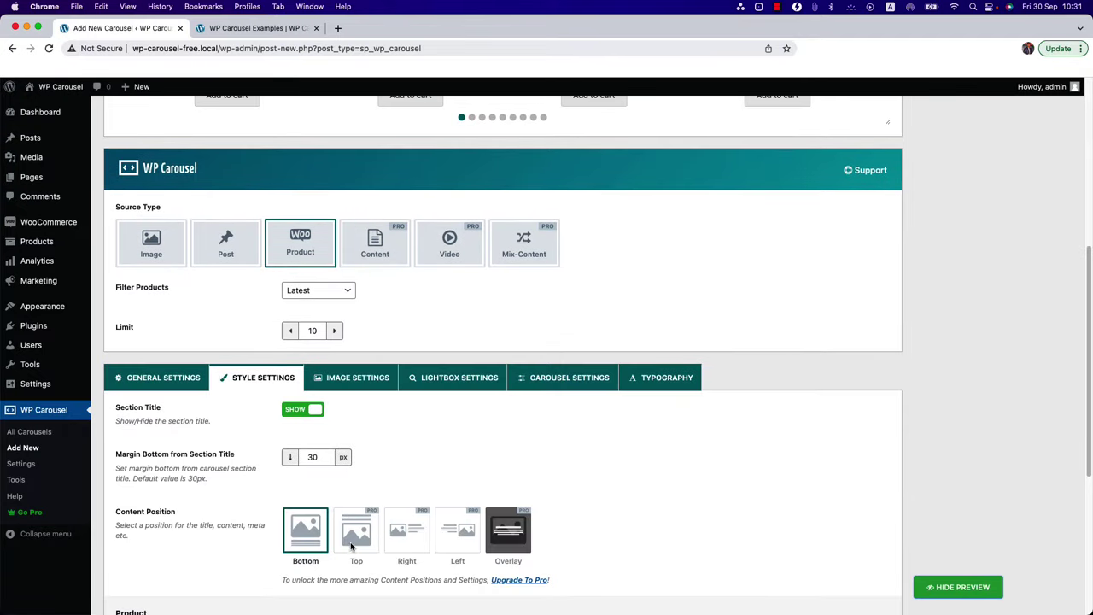
scroll(341, 533, down, 2)
click(167, 272)
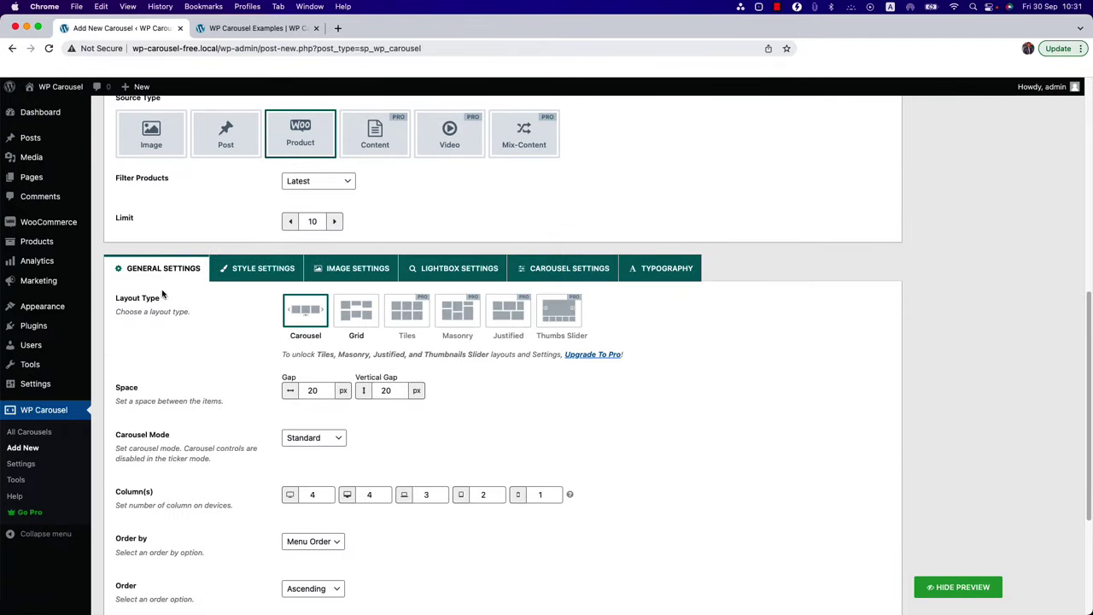
click(356, 322)
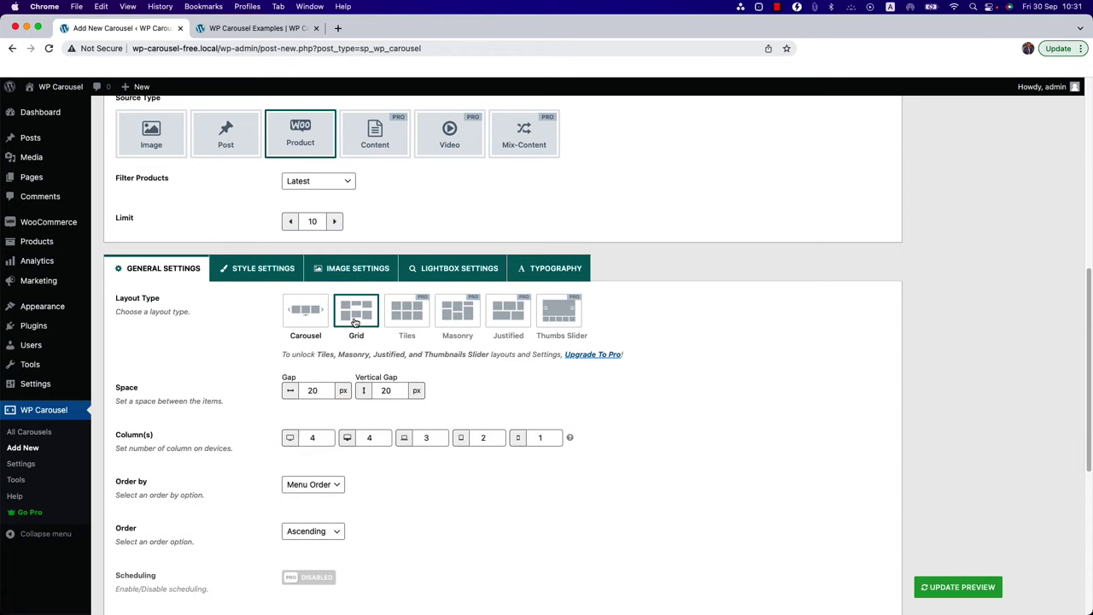
click(948, 587)
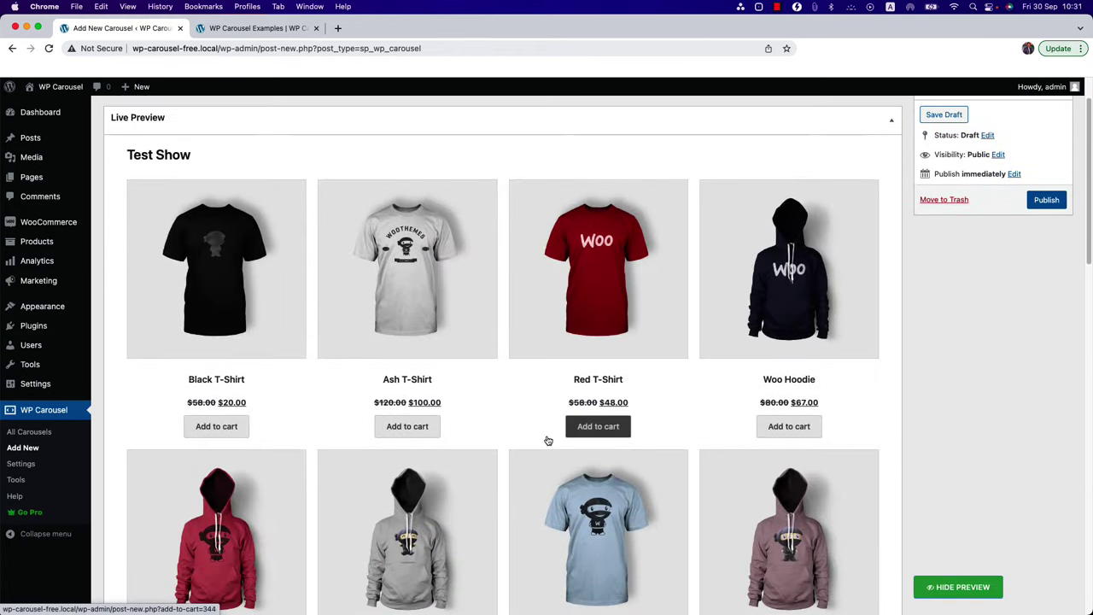
scroll(512, 514, down, 5)
scroll(499, 450, up, 5)
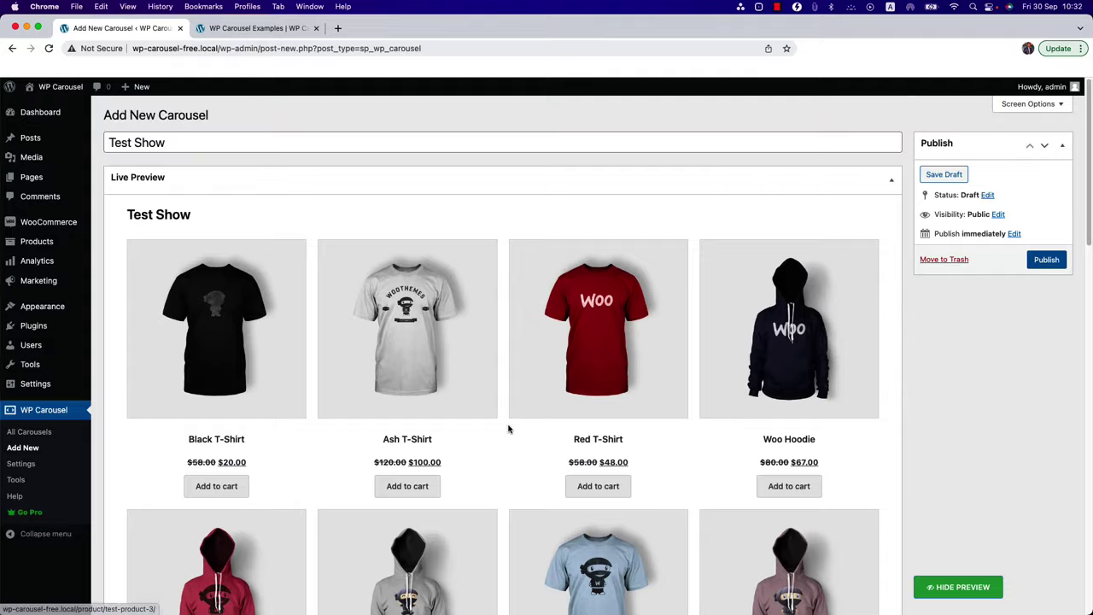
Set the source type back to Image and the layout type back to Carousel, and publish the carousel.
scroll(507, 429, down, 8)
click(162, 212)
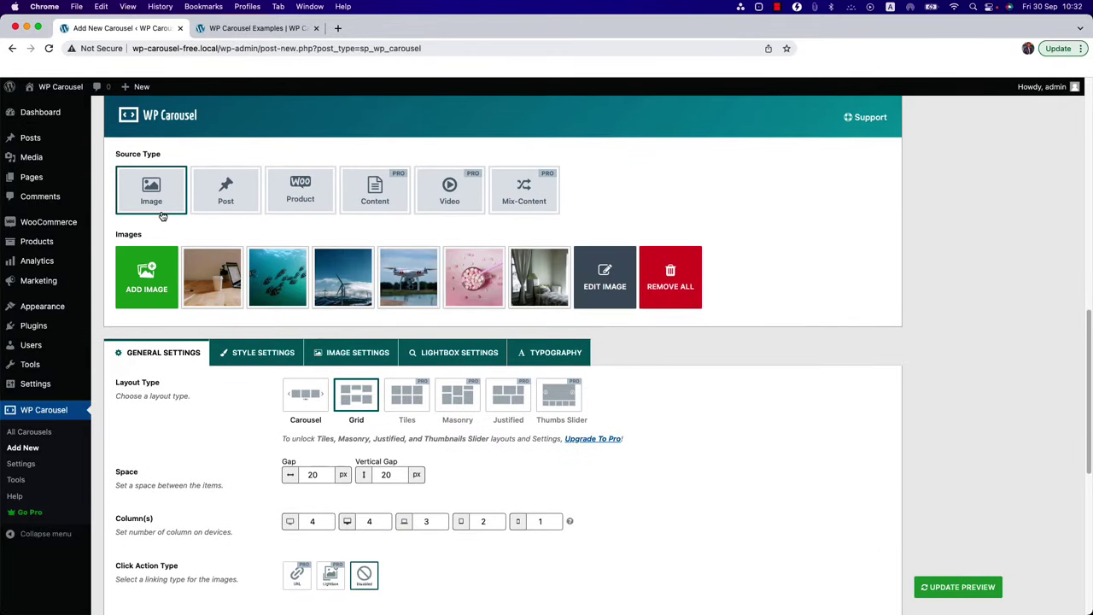
click(305, 401)
scroll(1079, 372, up, 10)
click(1048, 261)
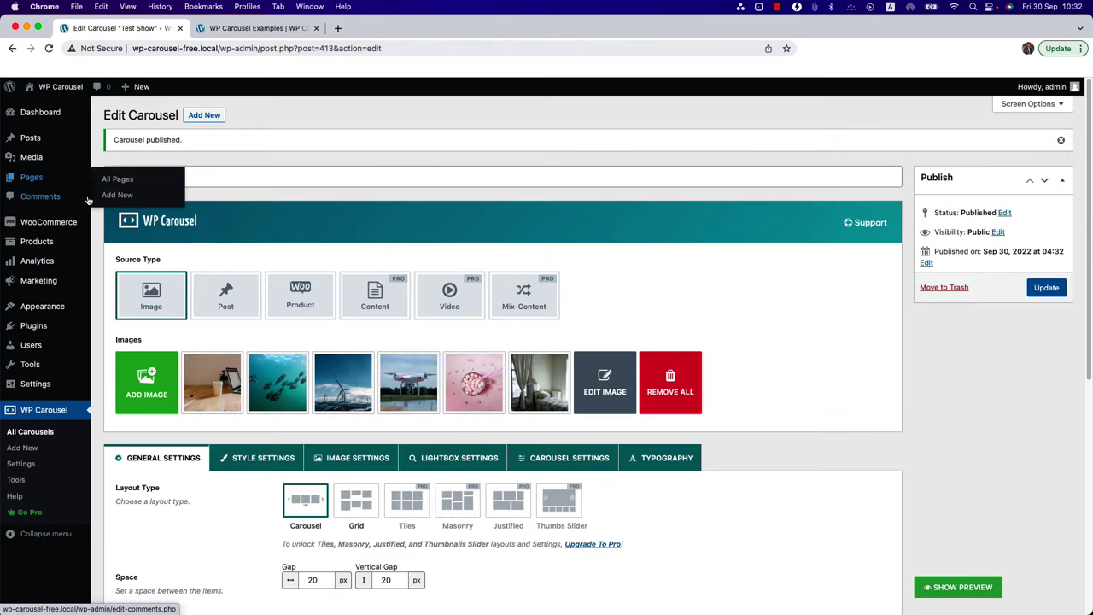
Start a new page in a separate browser tab and insert a WP Carousel block into it.
super+click(98, 195)
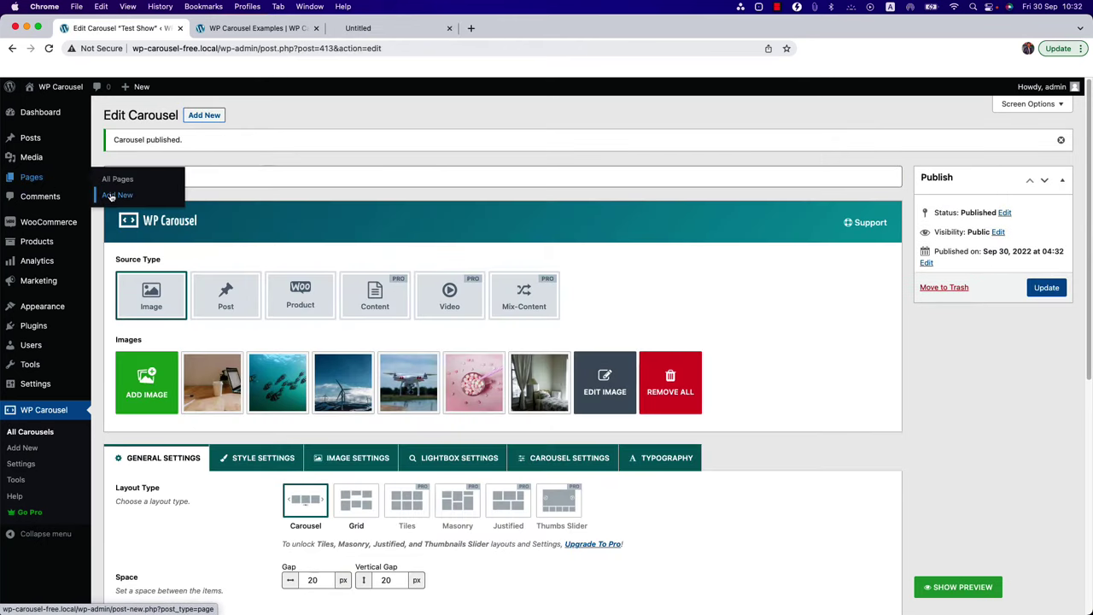
click(369, 29)
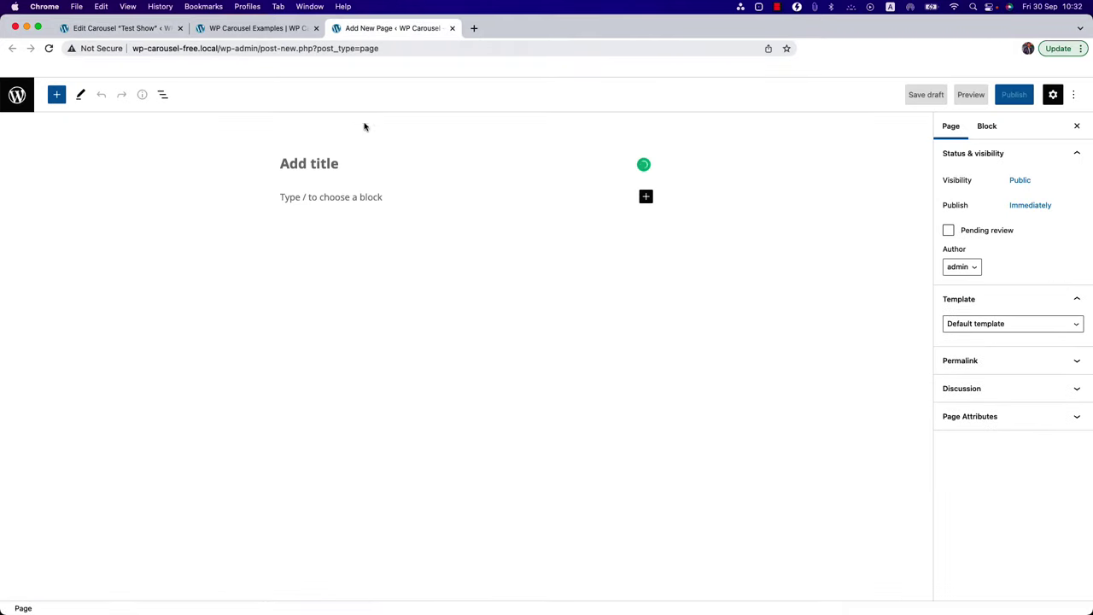
click(645, 198)
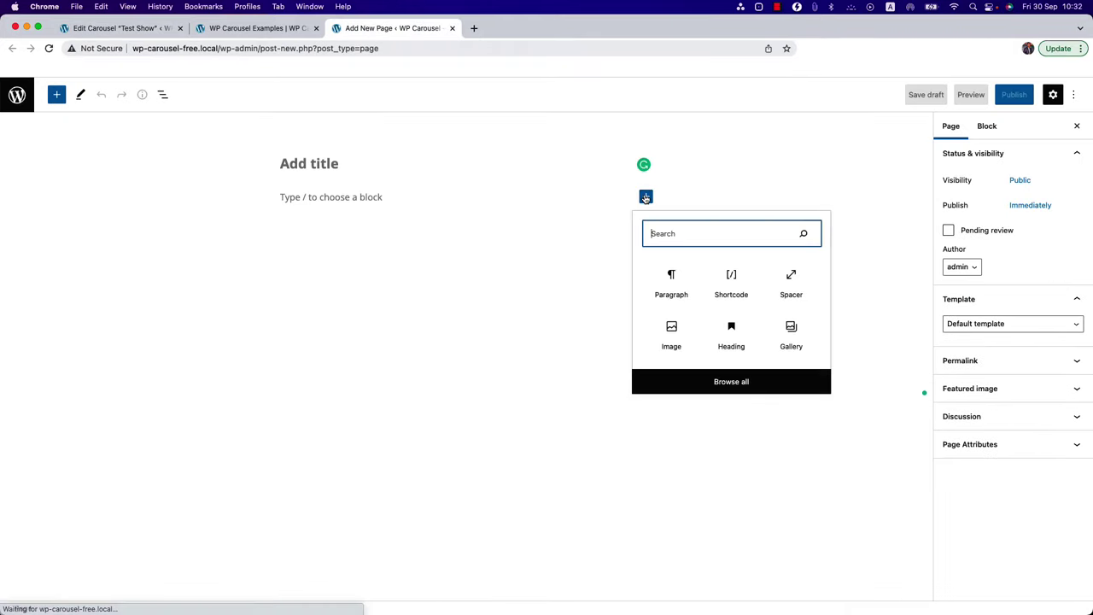
text(wp)
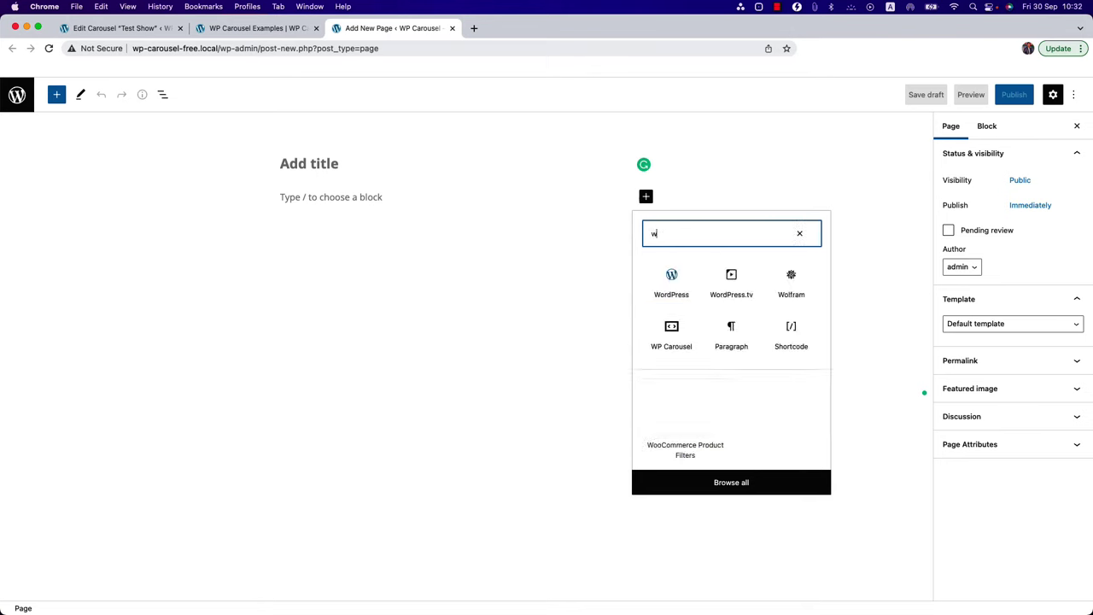
click(694, 276)
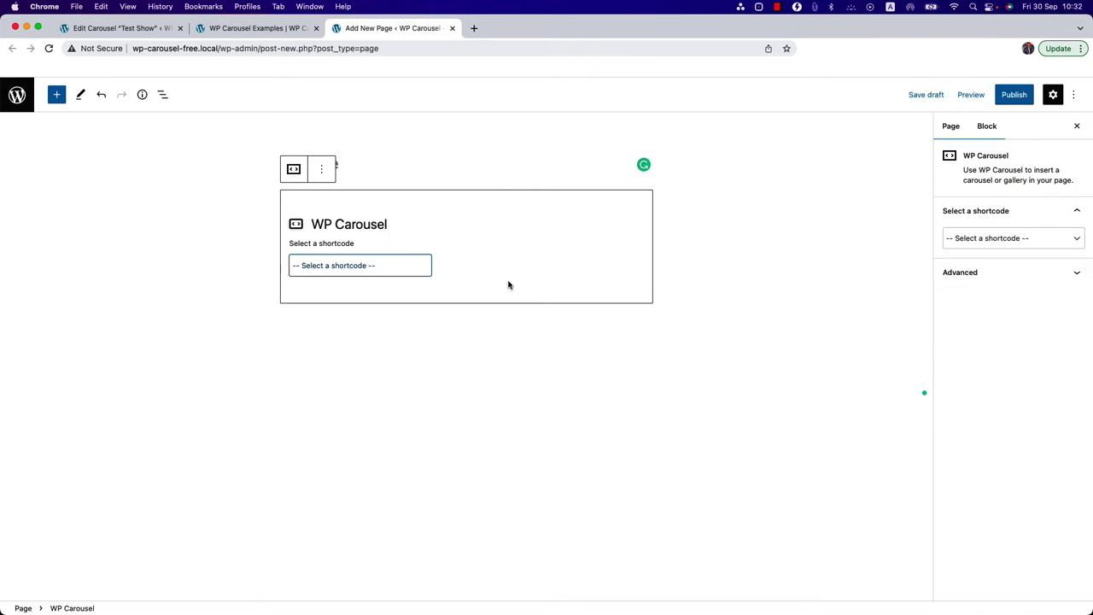
Choose the Test Show carousel as the block's shortcode and publish the page.
click(336, 264)
click(336, 278)
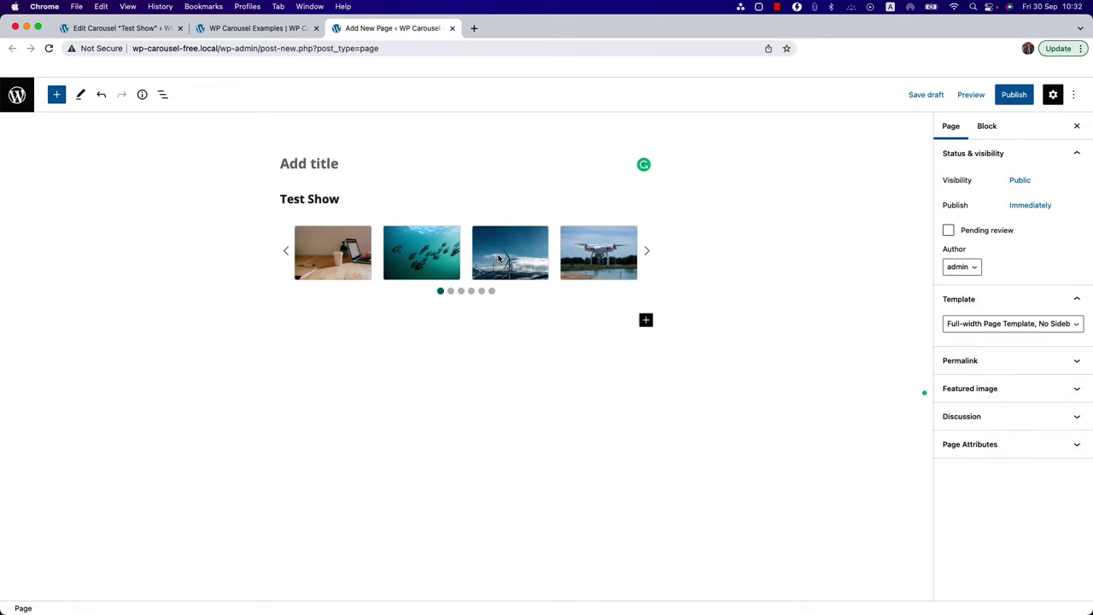
click(1015, 95)
click(977, 94)
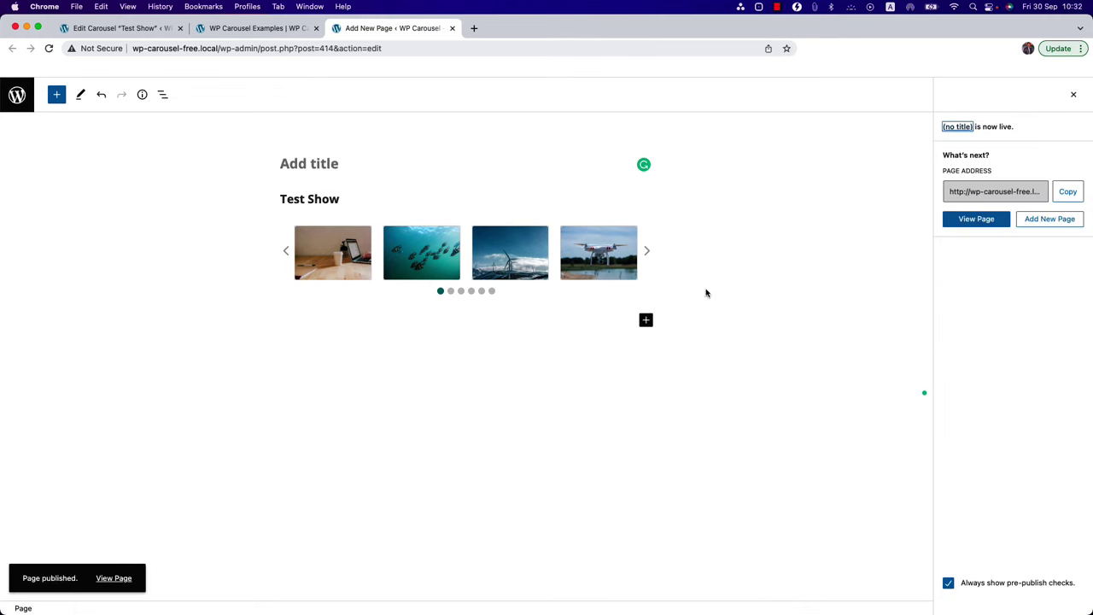
View the published page and advance the Test Show carousel by two slides.
click(115, 579)
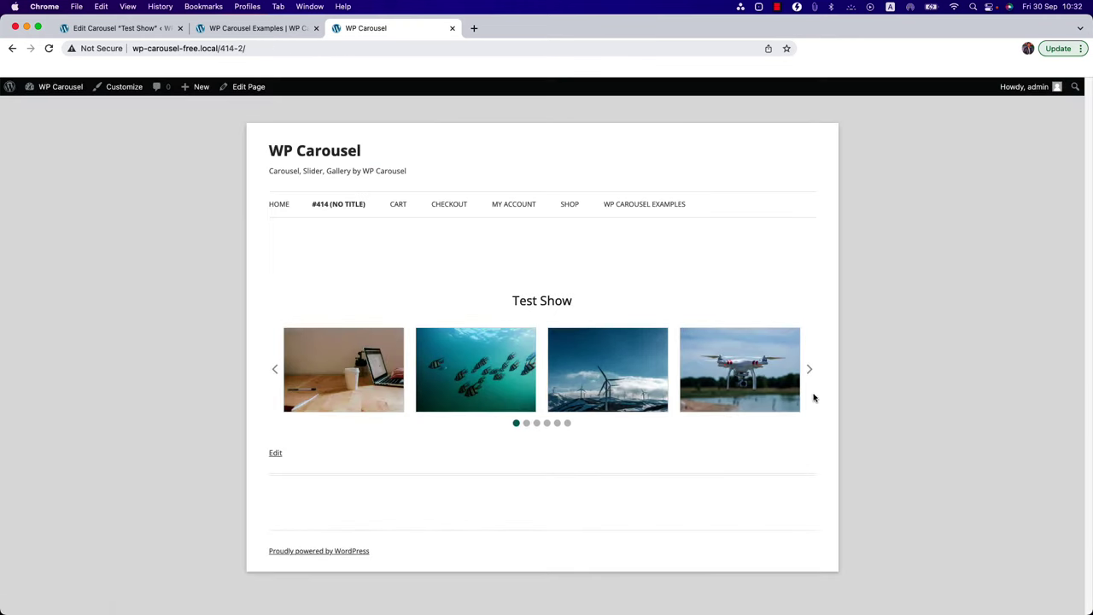
click(809, 370)
click(810, 372)
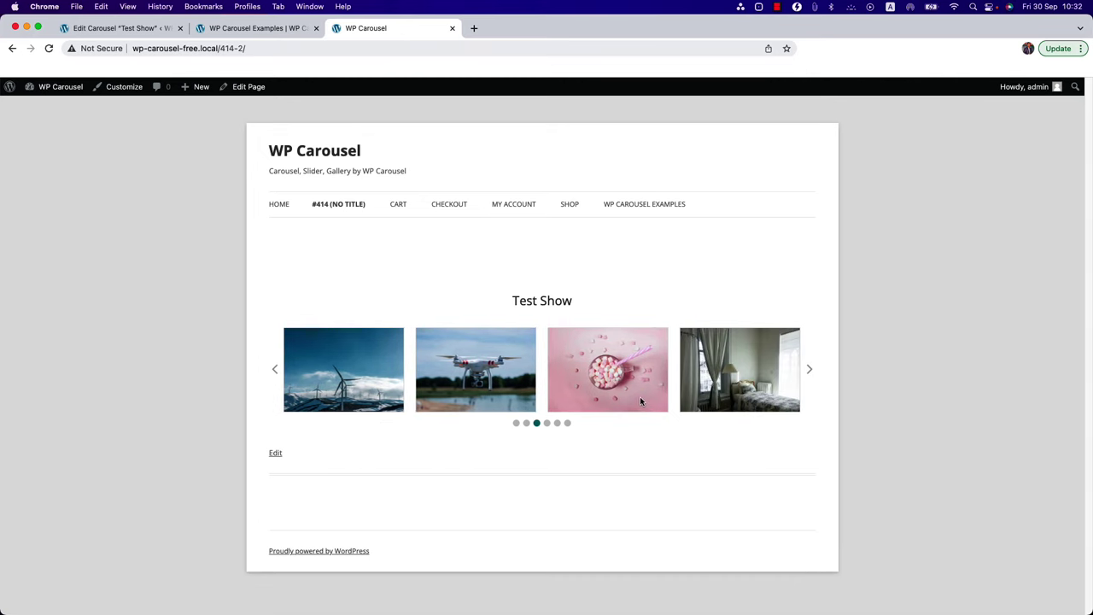
Return to the carousel admin and review the plugin's advanced settings, responsive breakpoints and custom CSS.
click(128, 29)
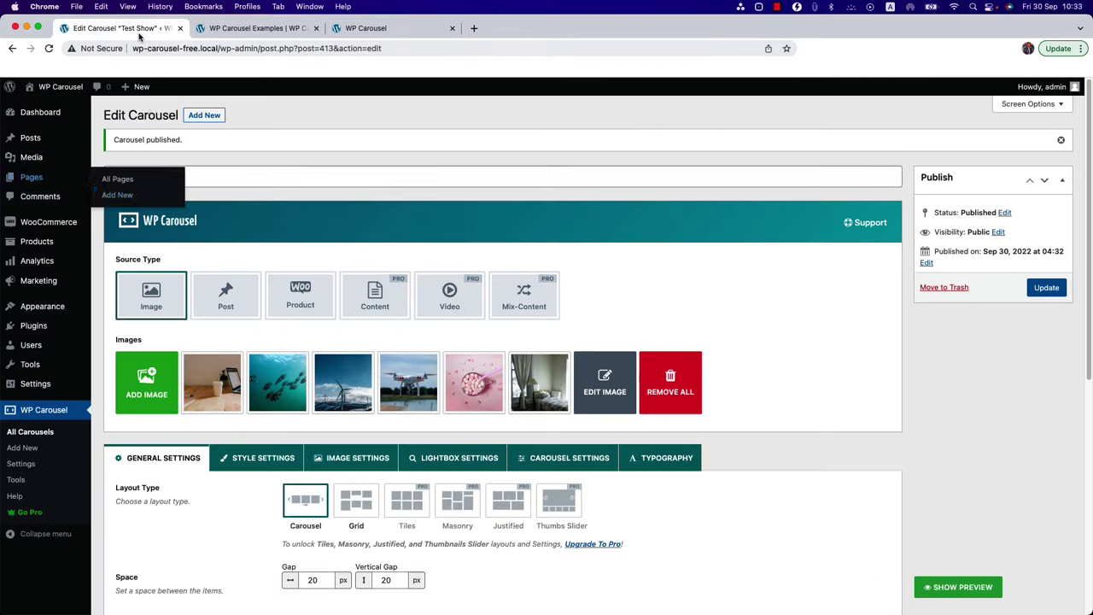
click(21, 464)
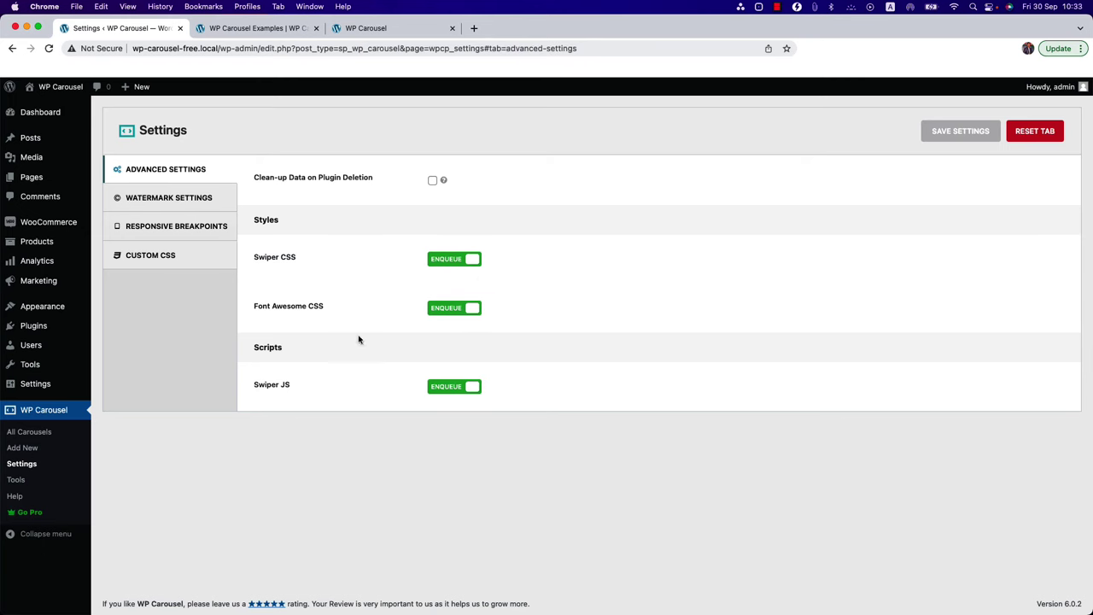
click(202, 225)
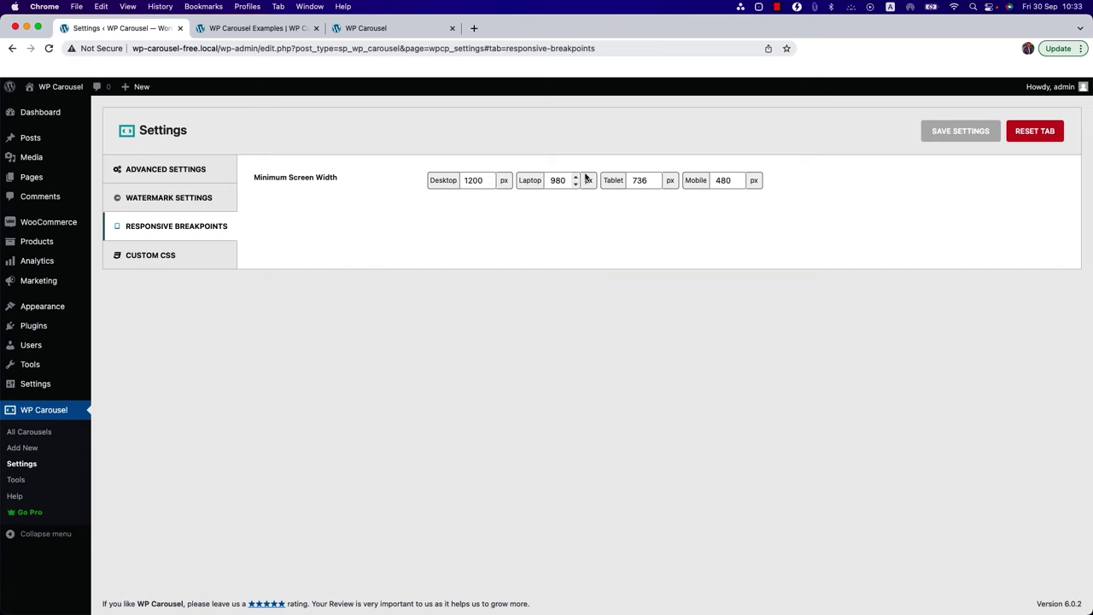
click(207, 266)
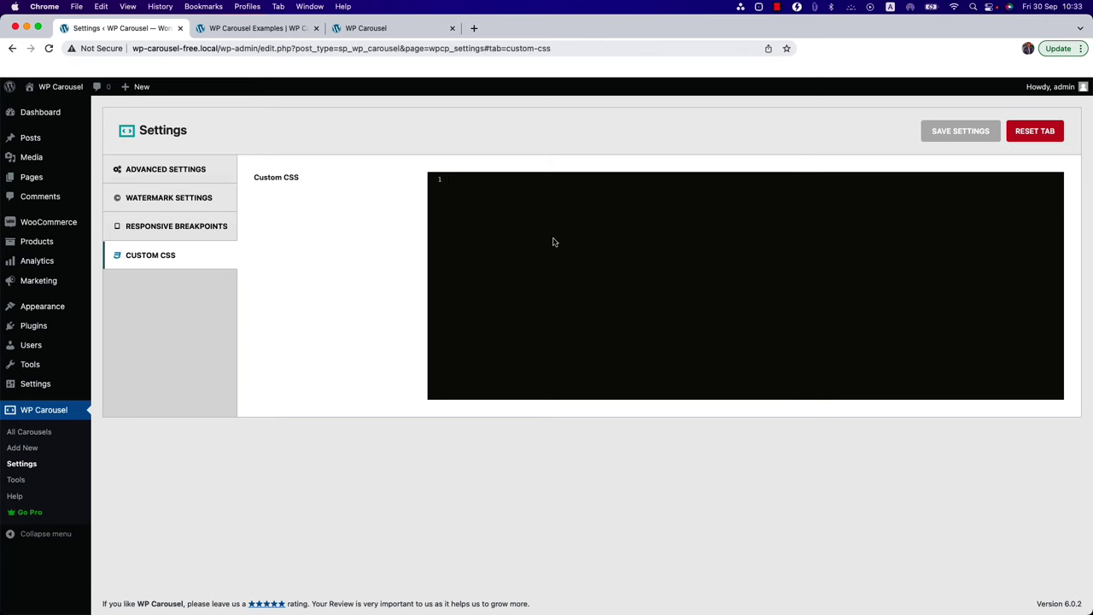
Open the WP Carousel plugin's Tools page.
click(17, 479)
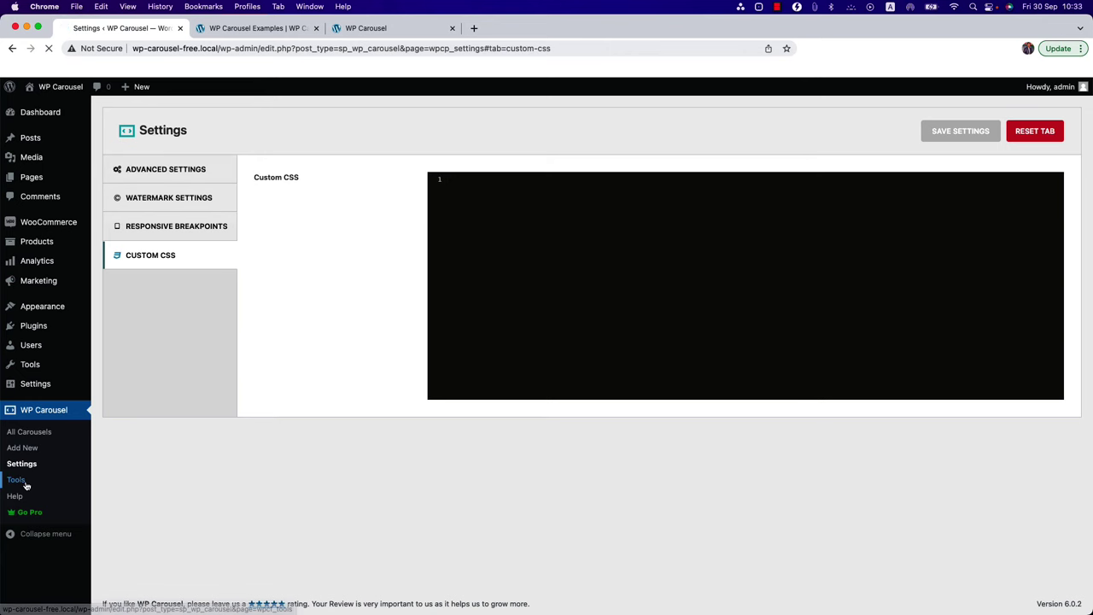